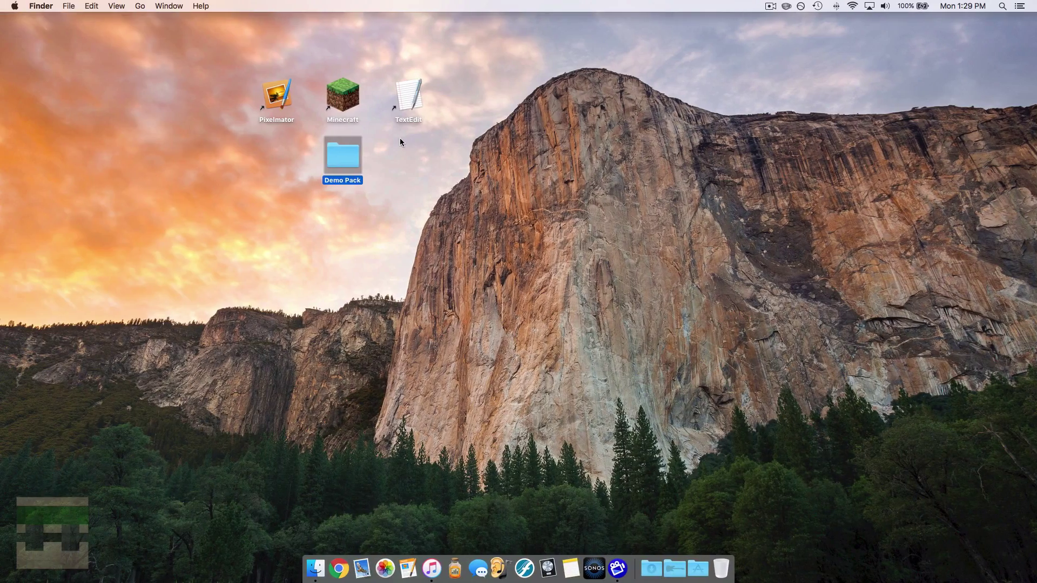
- Open Demo Pack > assets > minecraft > textures > blocks and scroll to the water texture files
double_click(350, 156)
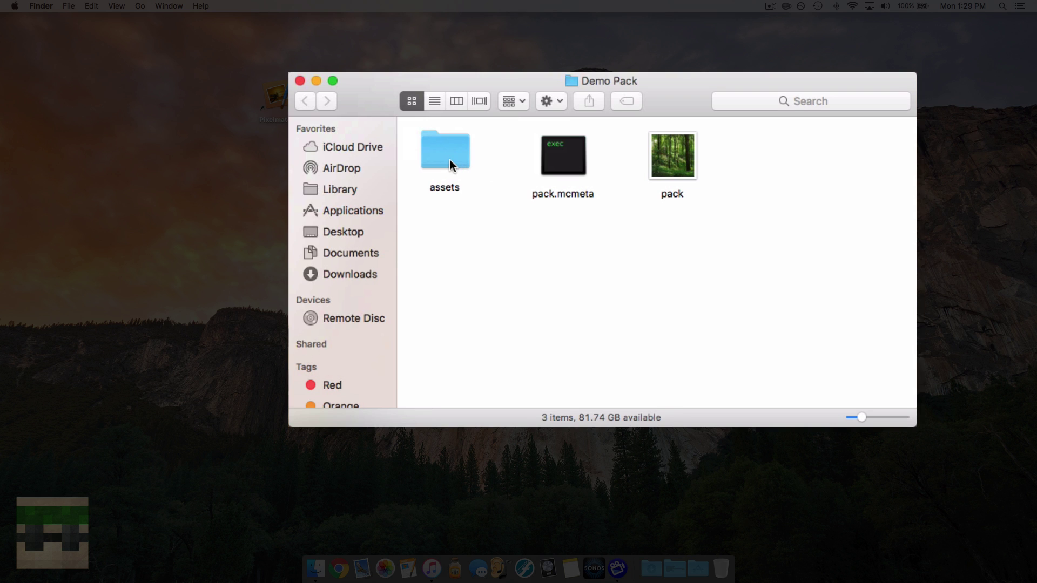
double_click(449, 161)
double_click(449, 161)
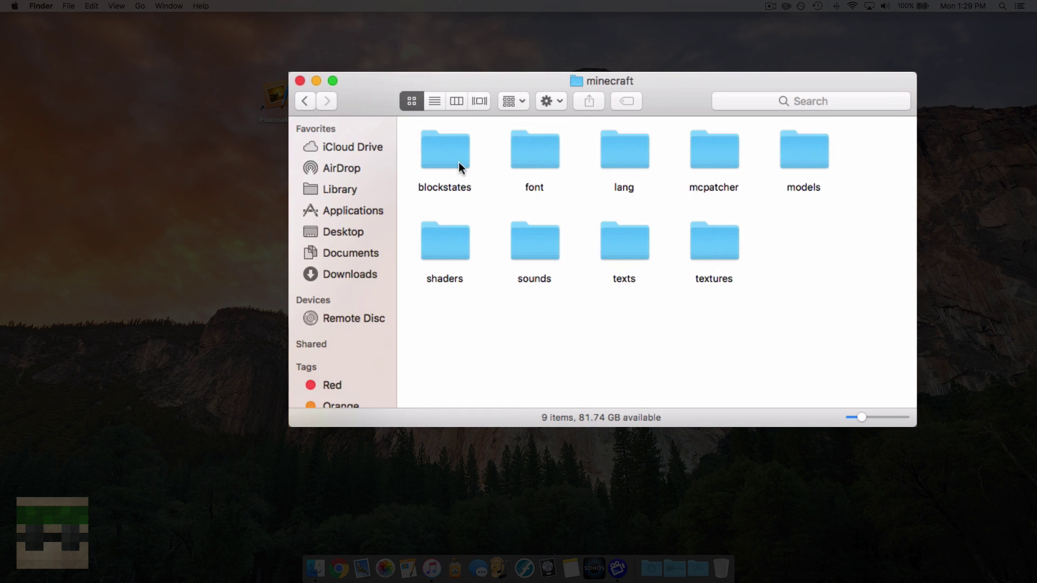
double_click(689, 229)
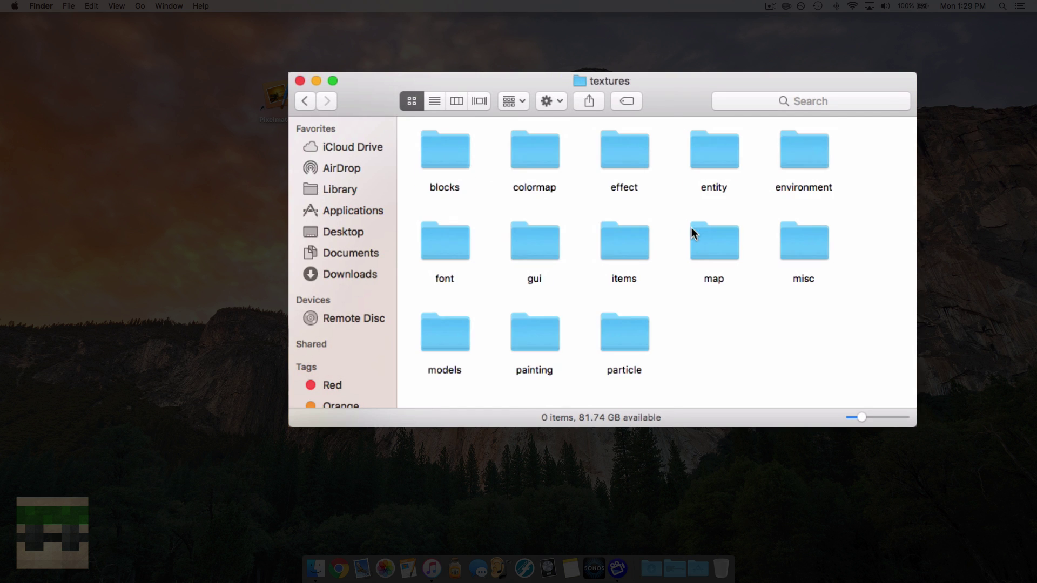
double_click(460, 163)
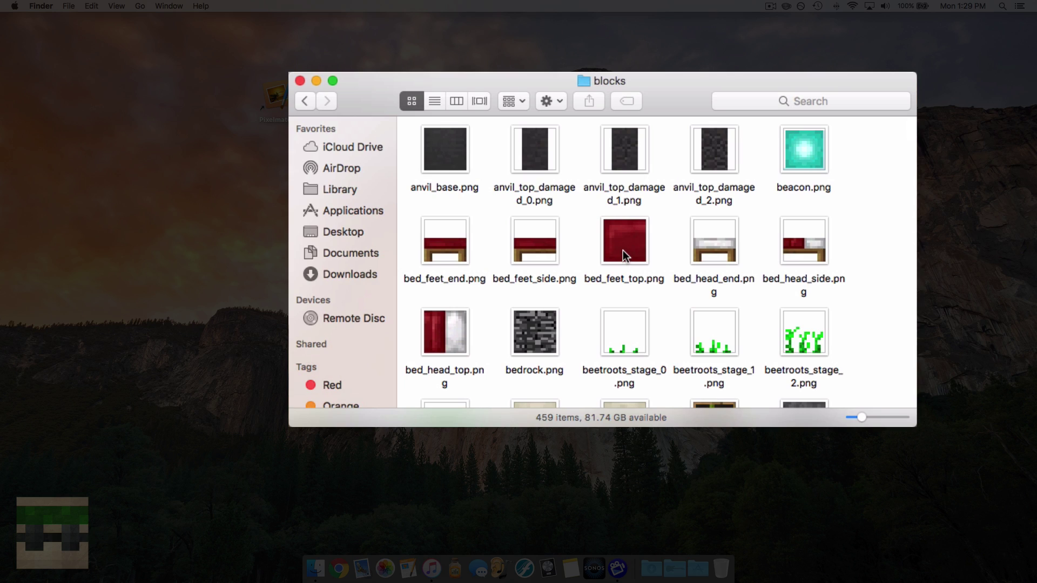
scroll(624, 255, "down", 20)
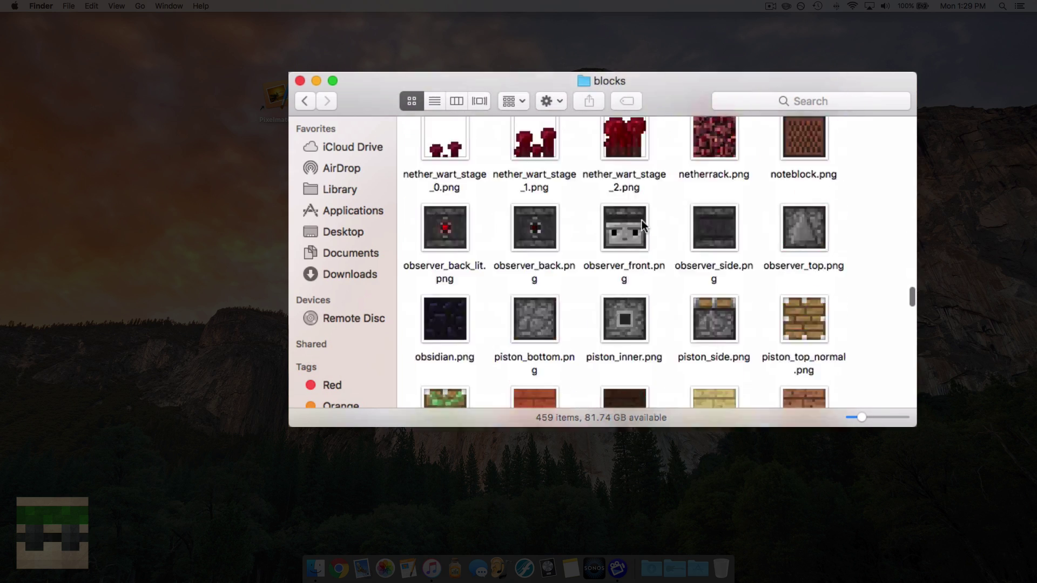
scroll(640, 222, "down", 20)
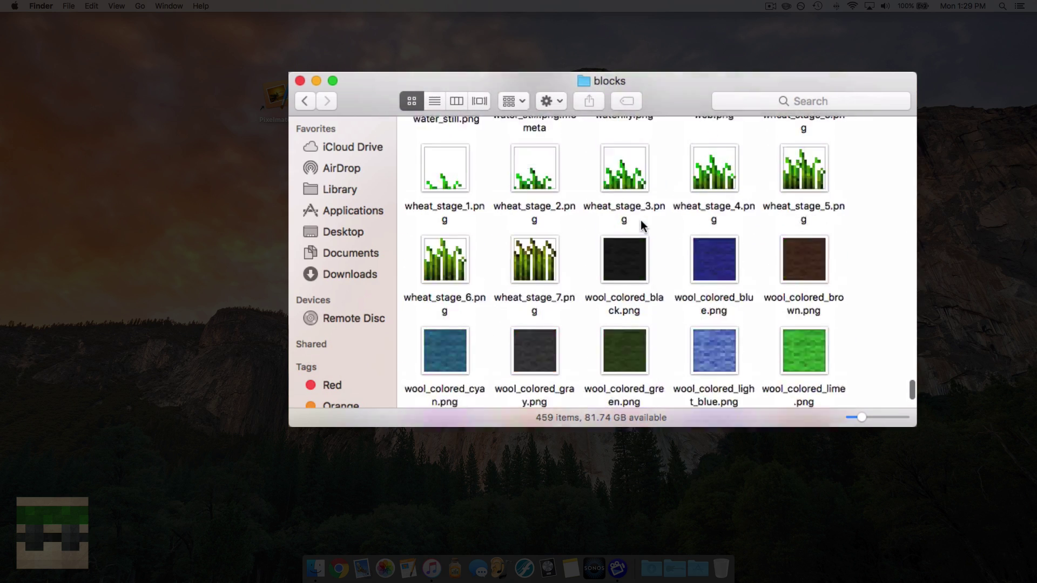
scroll(641, 222, "up", 3)
scroll(641, 225, "down", 5)
scroll(648, 230, "up", 2)
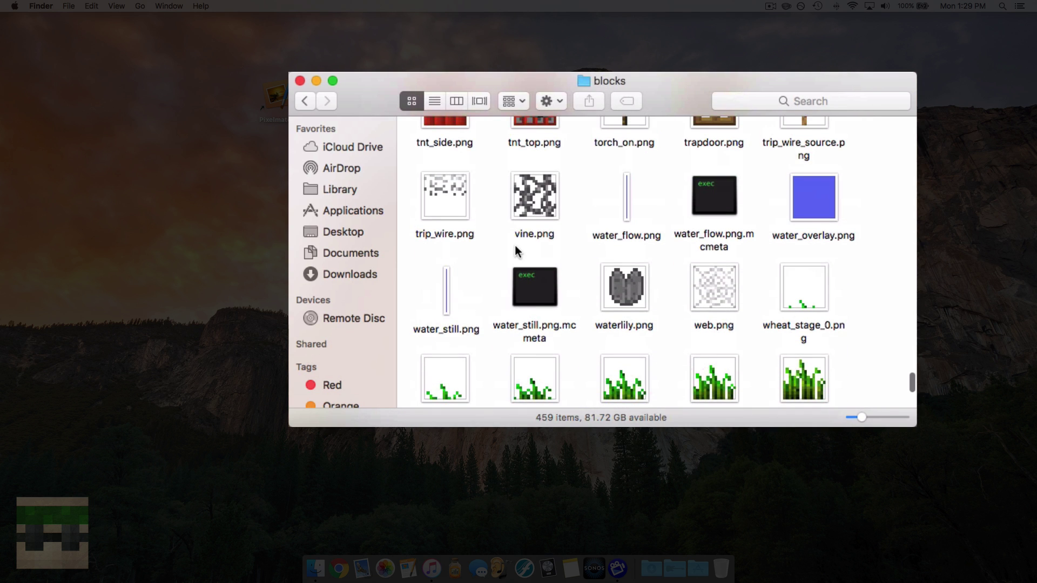
left_click(629, 239)
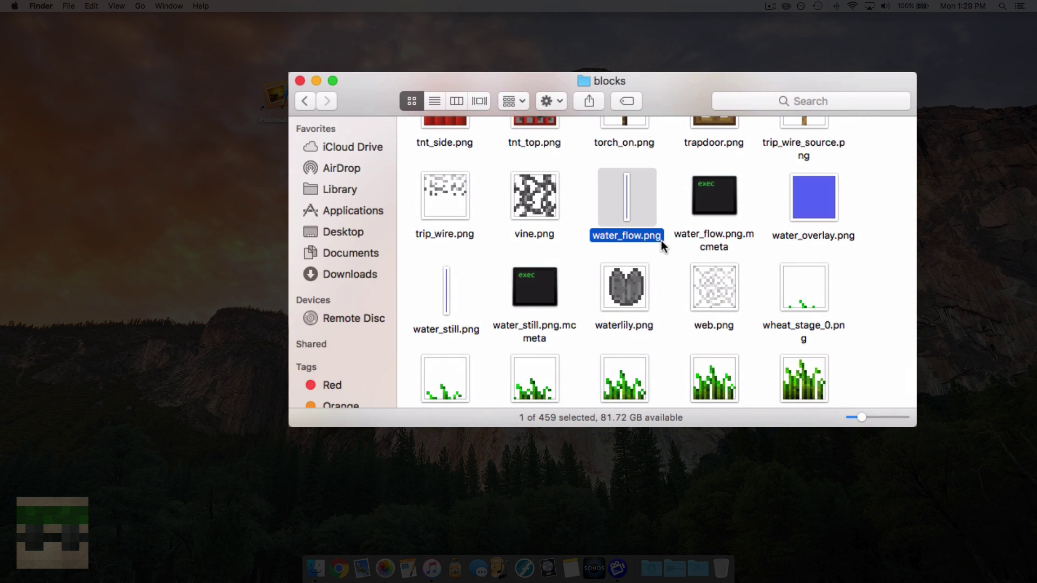
left_click(785, 235)
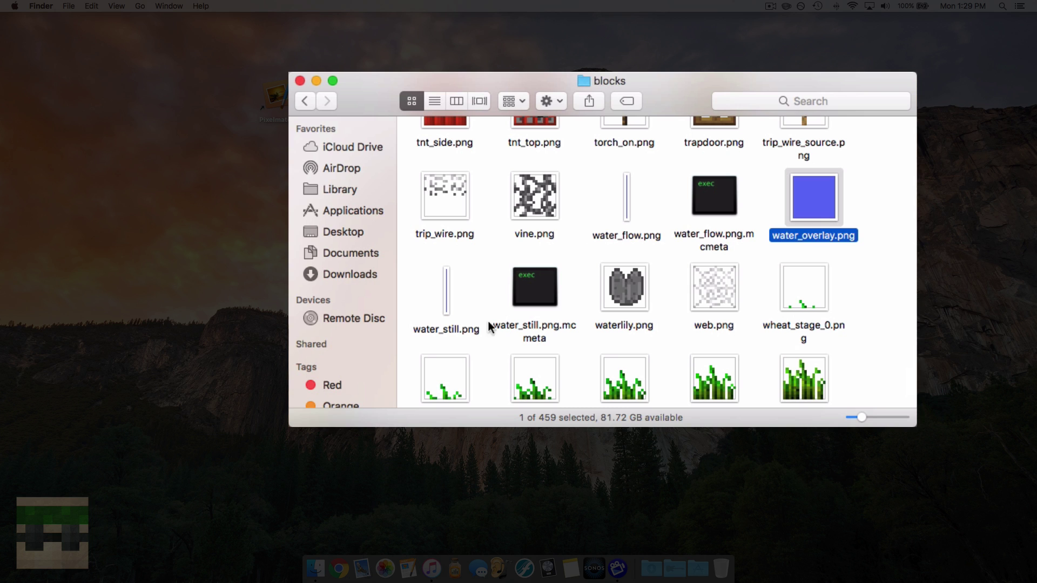
left_click(433, 331)
left_click(490, 300)
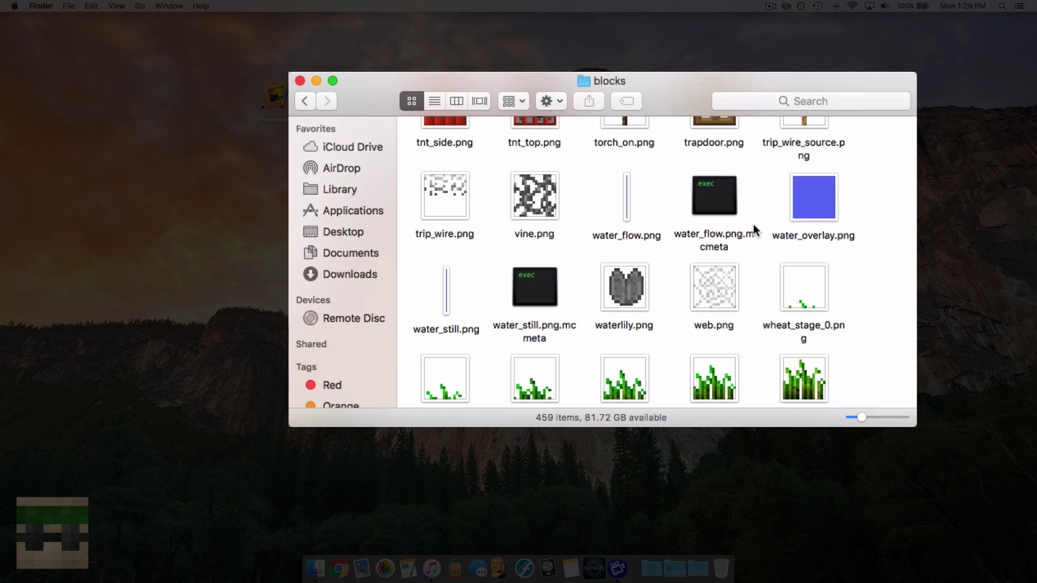
left_click(814, 214)
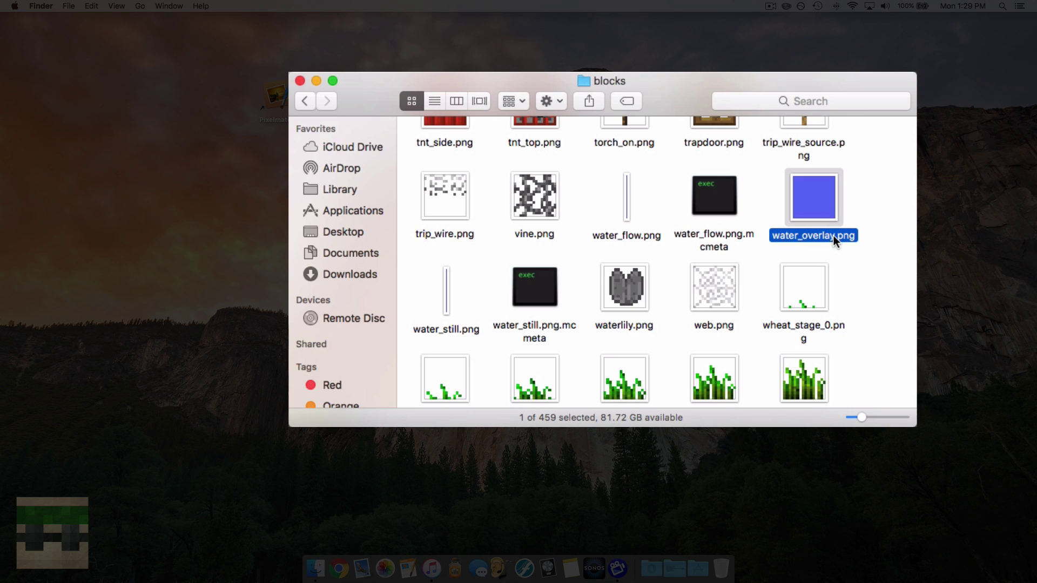
left_click(865, 209)
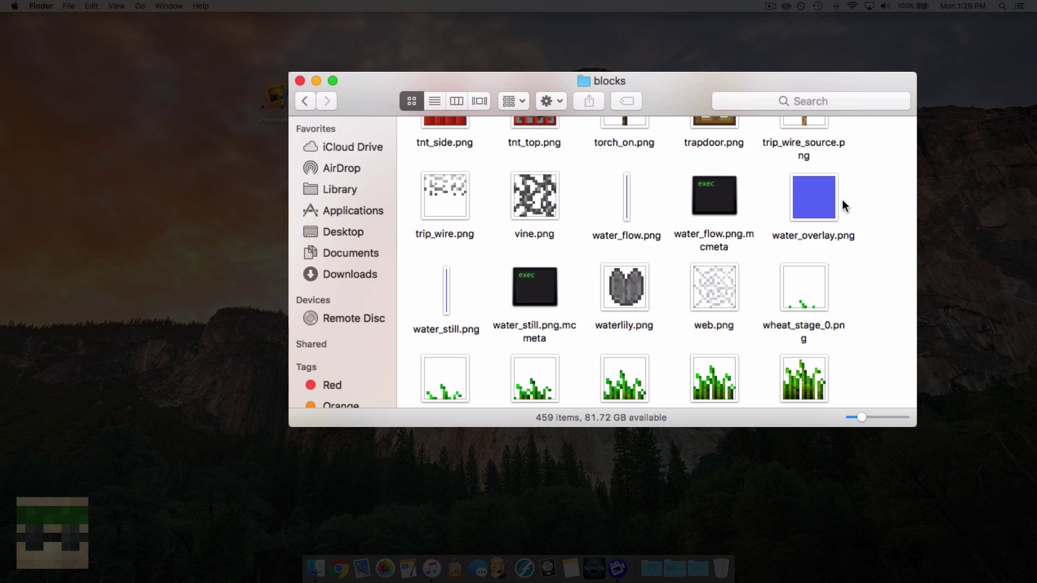
scroll(838, 222, "up", 1)
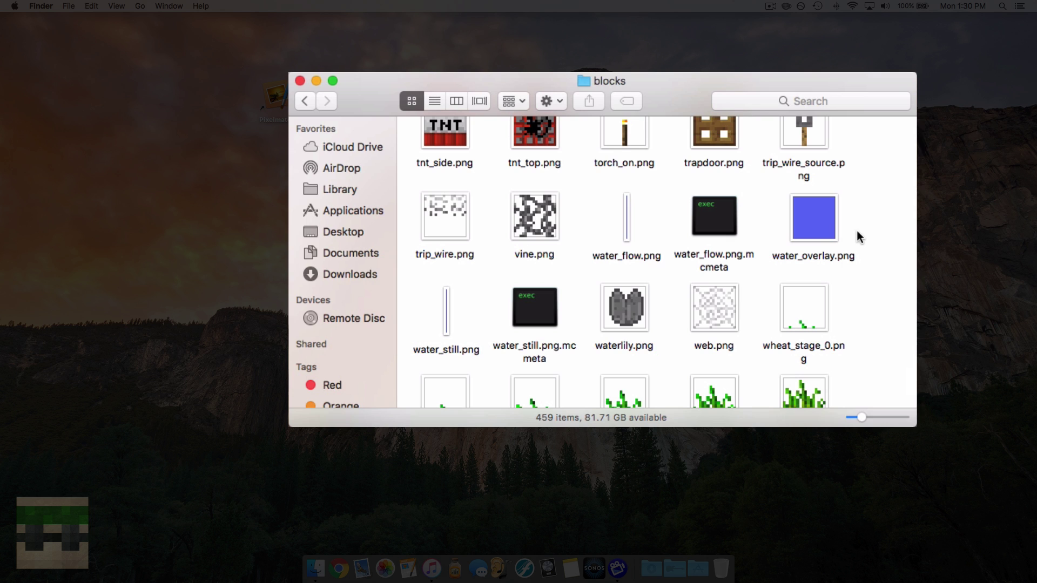
scroll(858, 232, "down", 1)
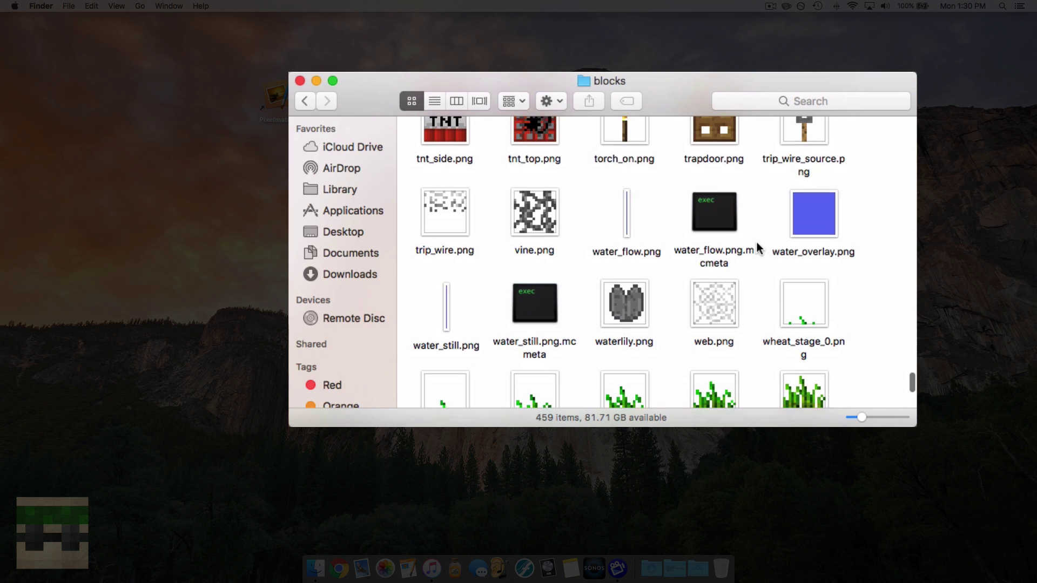
left_click(627, 220)
left_click(442, 319)
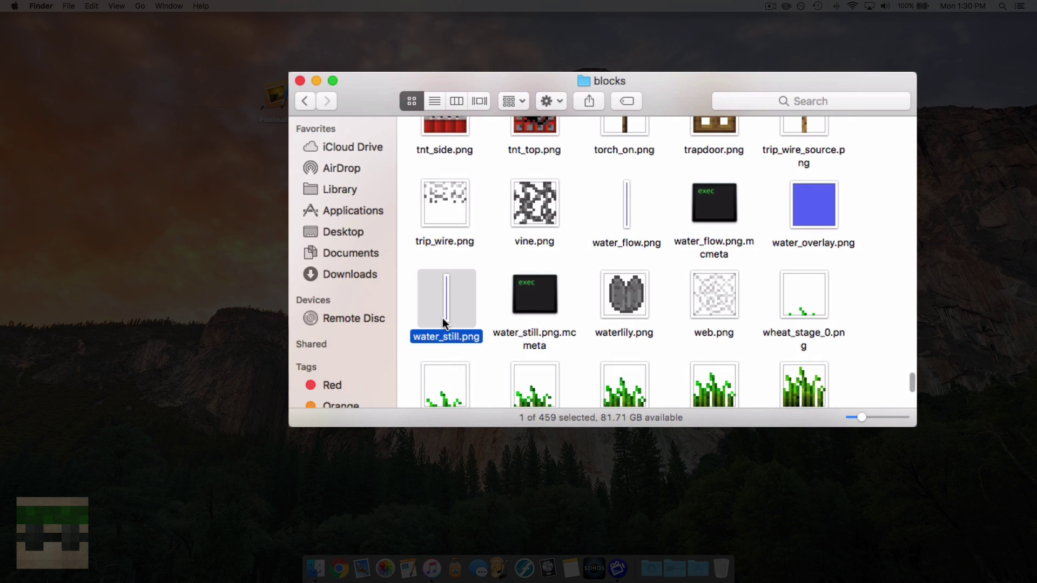
left_click(576, 222)
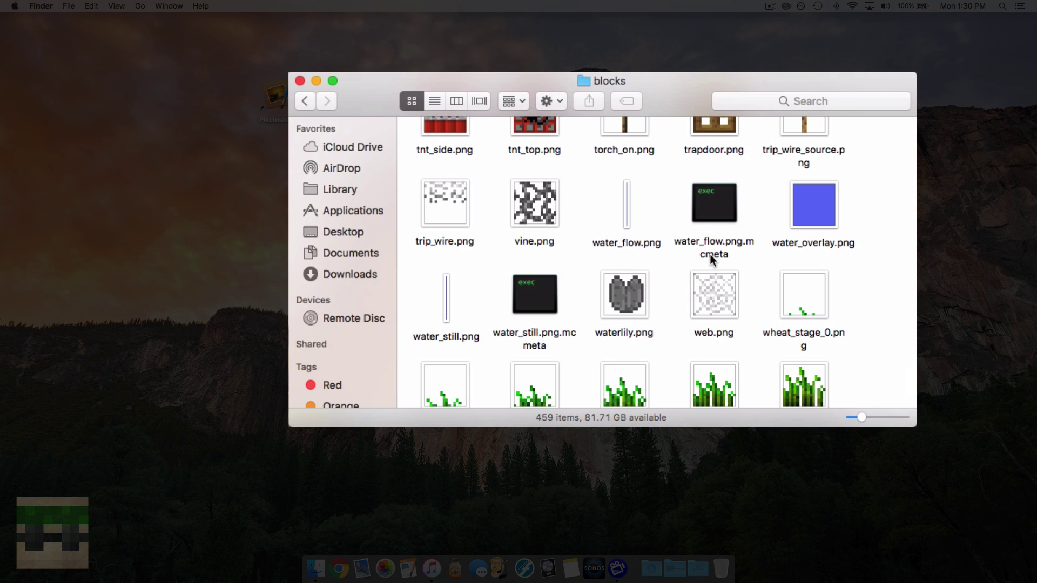
left_click_drag(743, 216, 621, 213)
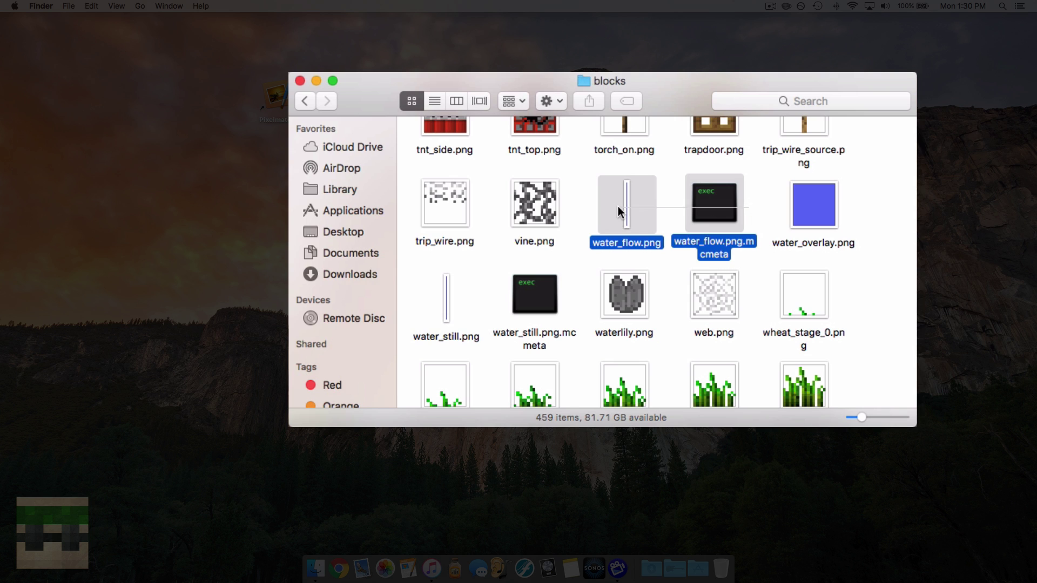
left_click(573, 297)
left_click_drag(573, 297, 439, 299)
left_click(487, 290)
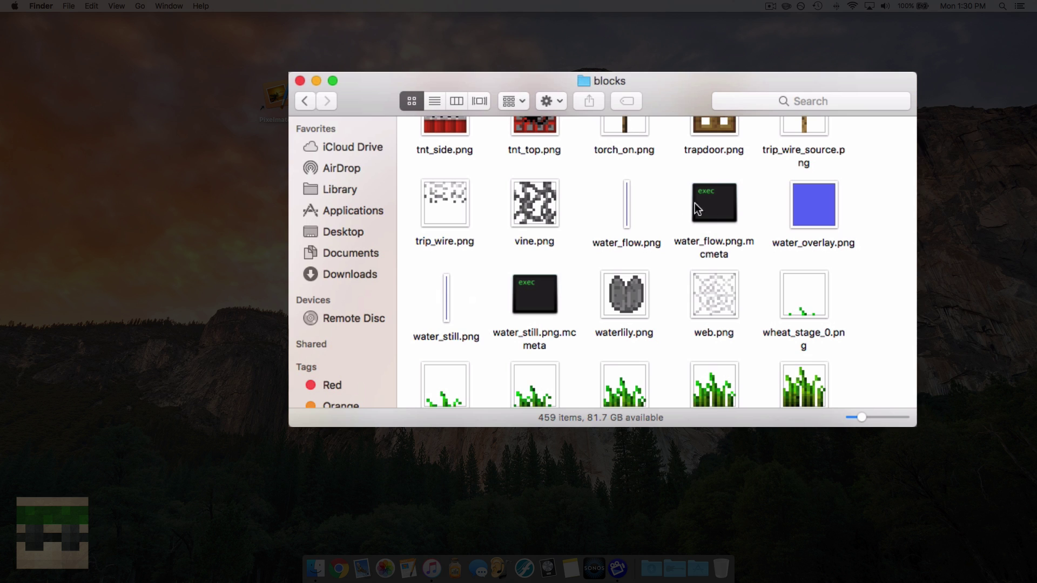
left_click(700, 217)
left_click(528, 306)
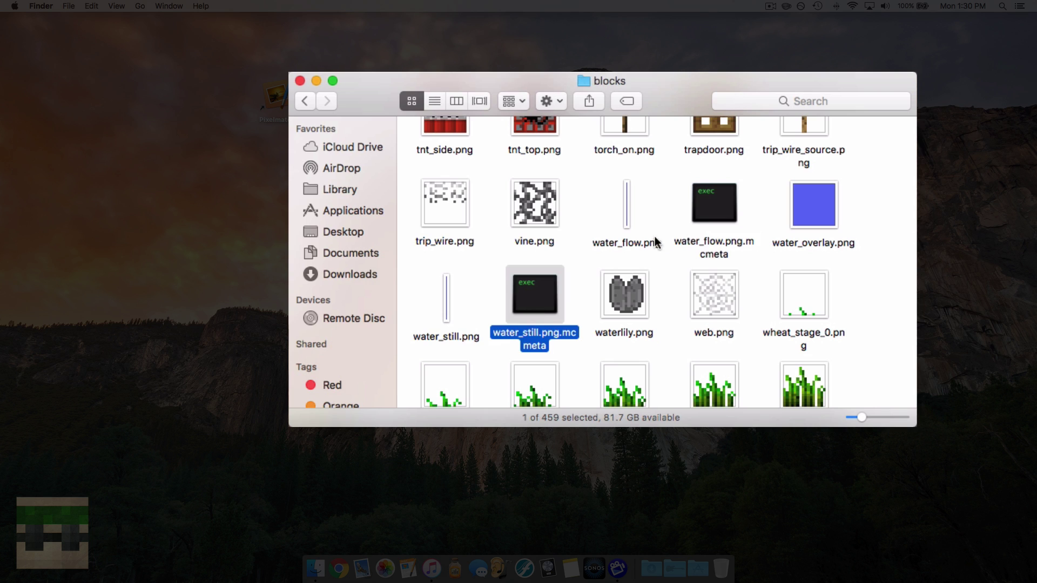
left_click(696, 219)
left_click(550, 297)
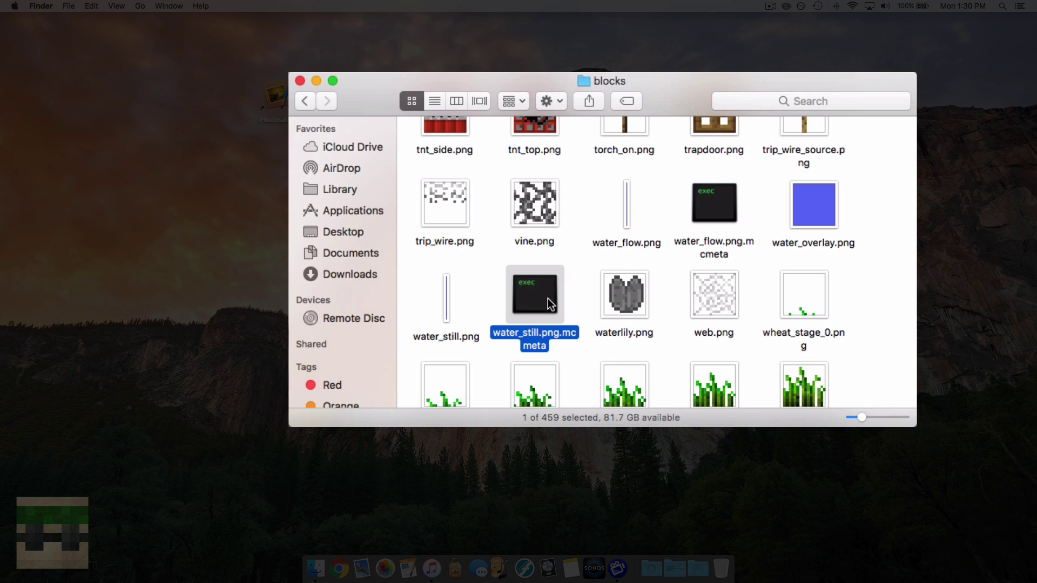
left_click(670, 226)
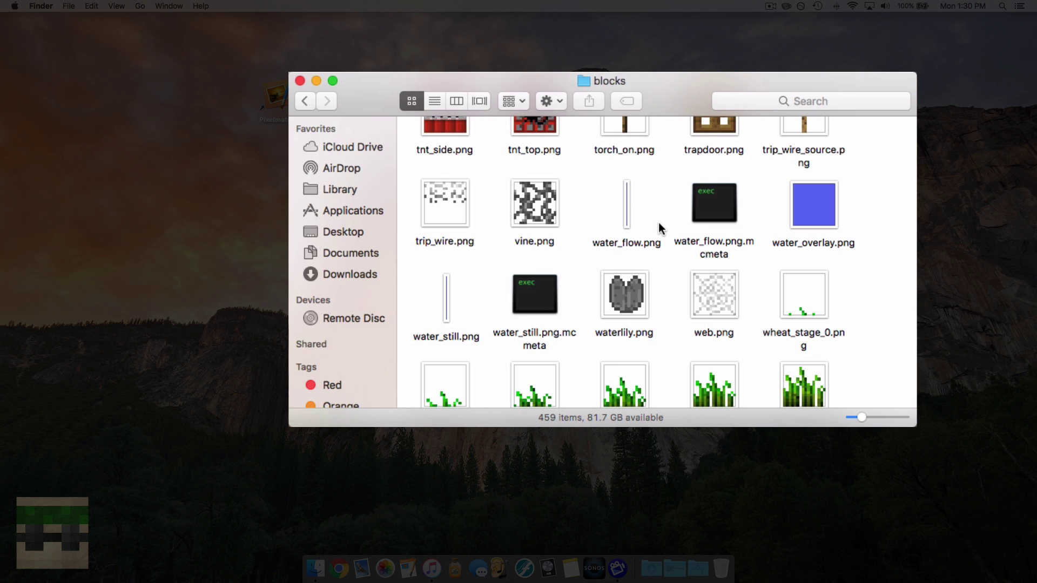
left_click(700, 209)
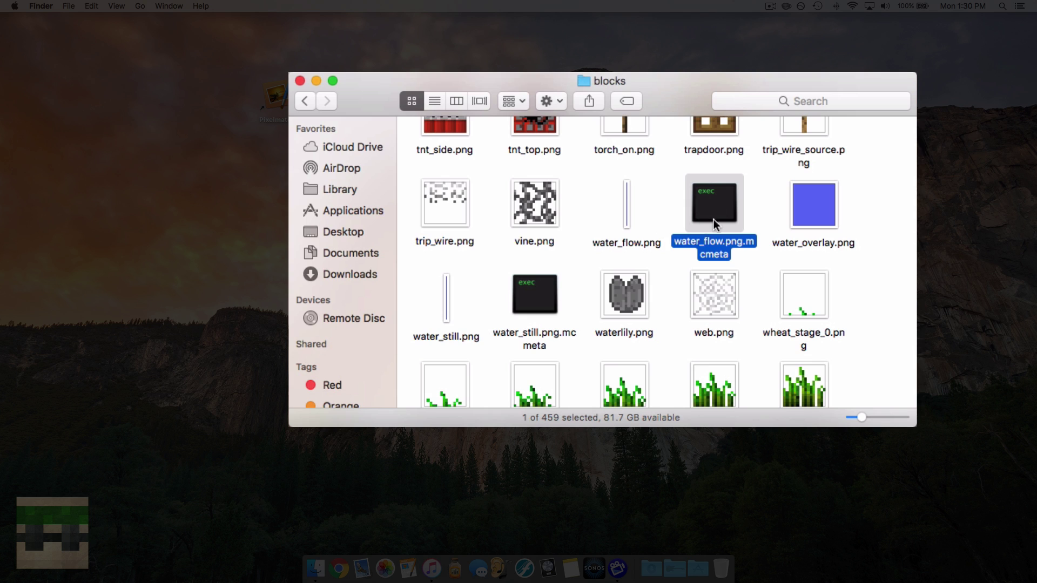
left_click(667, 207)
left_click(629, 206)
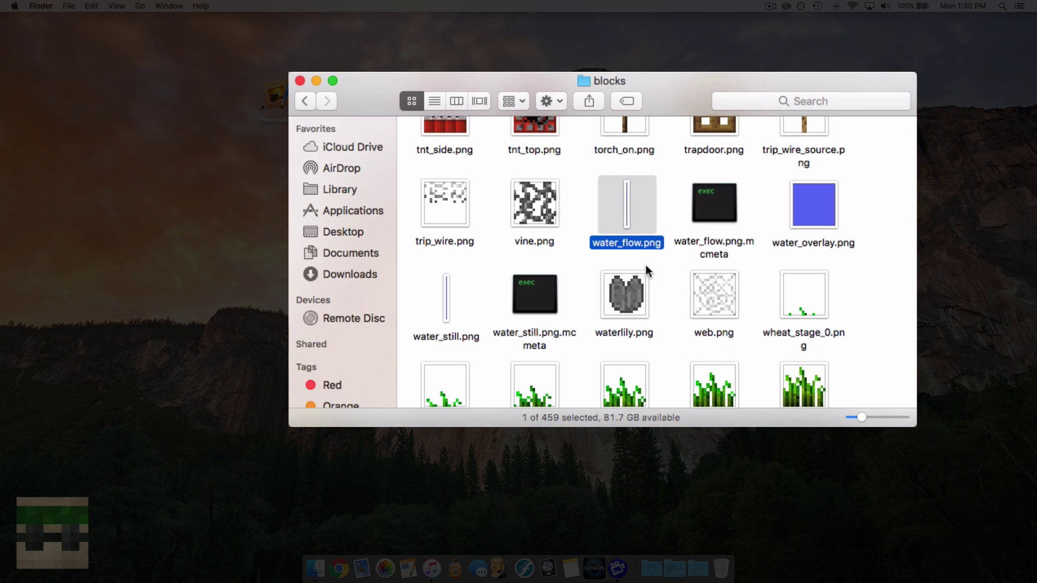
left_click(664, 228)
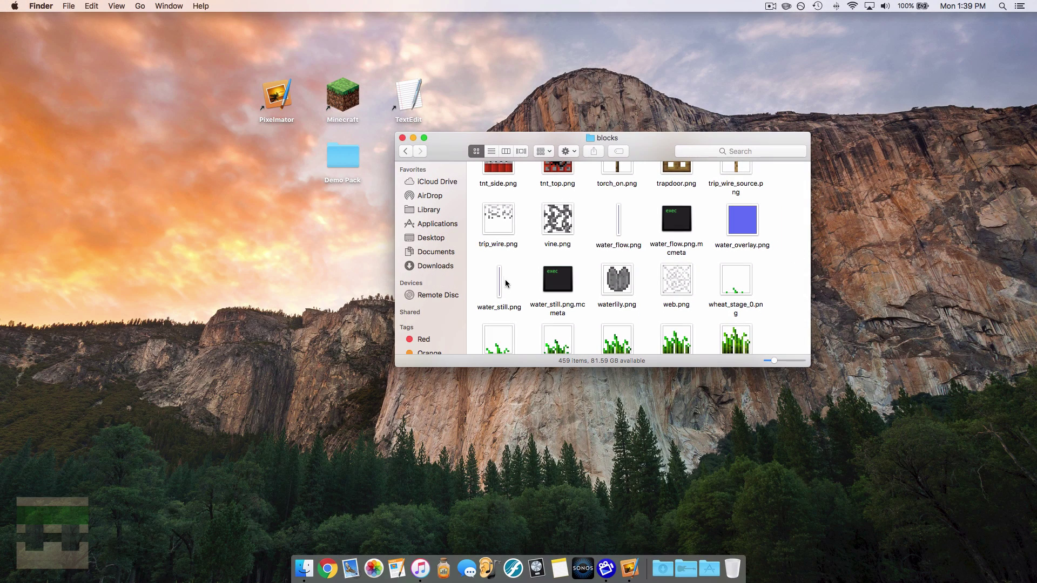
- Open water_still.png in Pixelmator, then move its window left and enlarge it
left_click(500, 286)
right_click(500, 286)
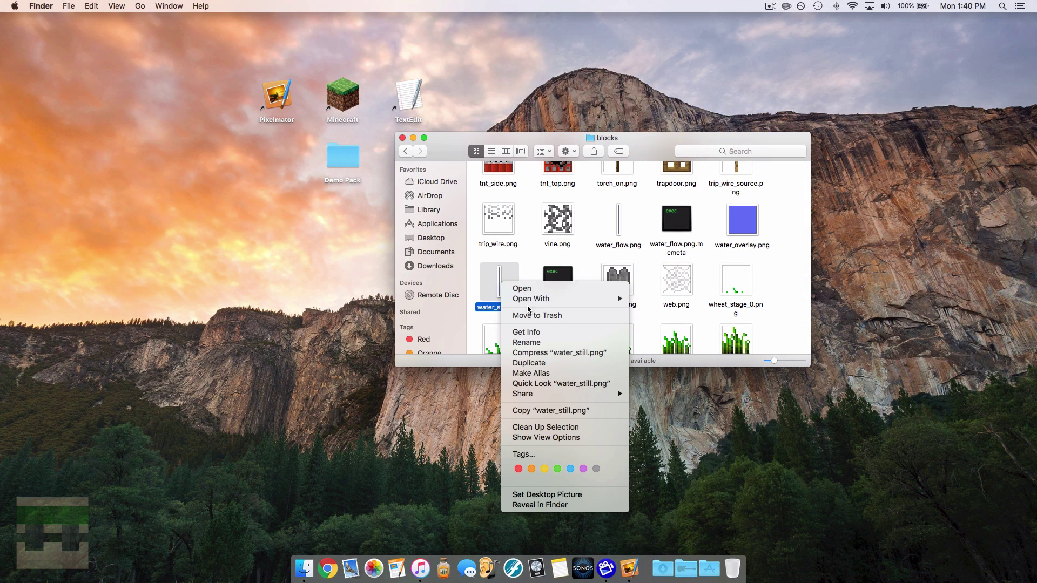
left_click(663, 351)
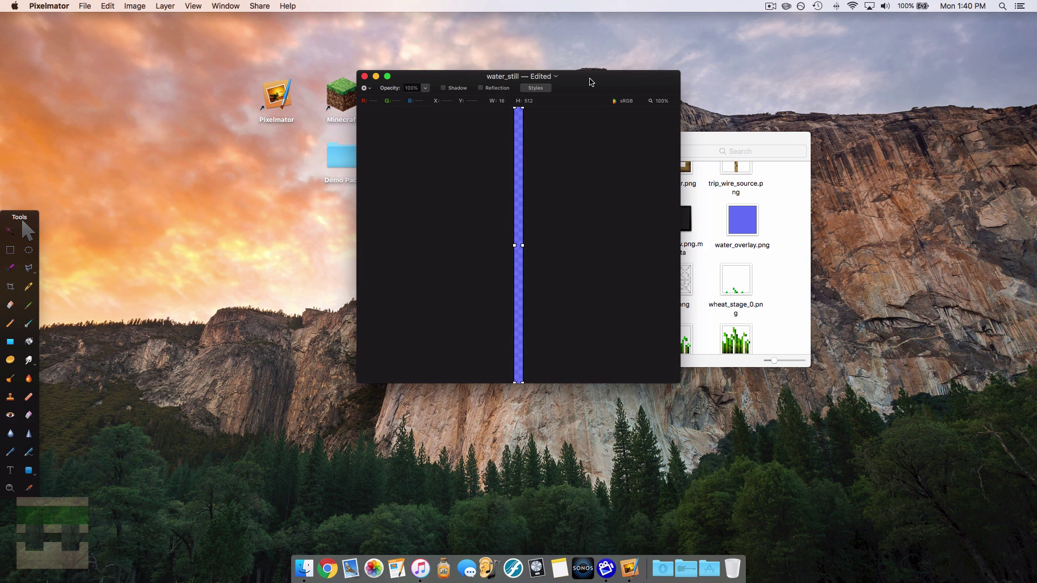
left_click_drag(592, 81, 466, 75)
left_click_drag(556, 378, 693, 453)
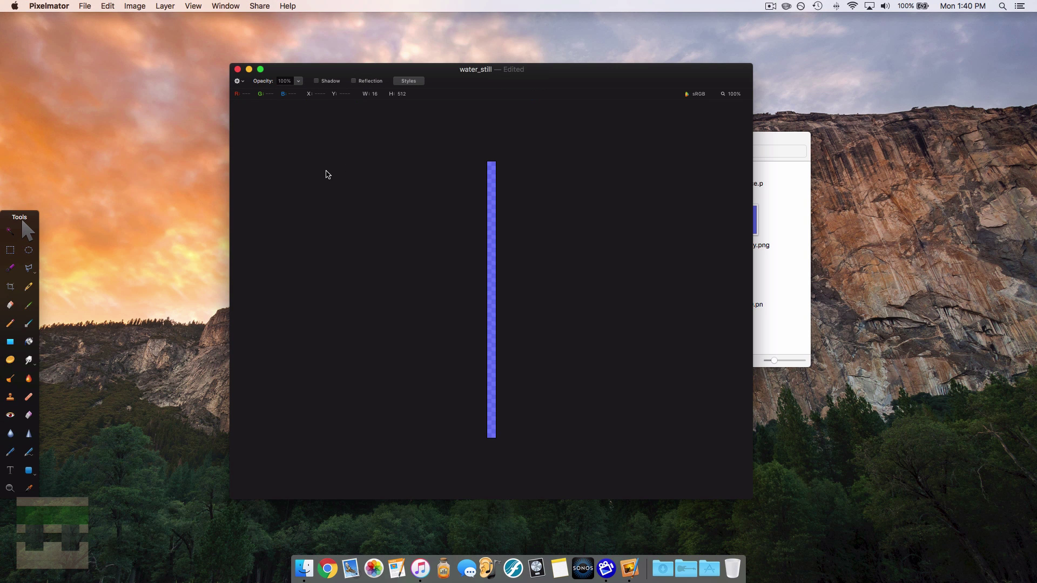
- Create a new 16 × 64 pixel image from File > New
left_click(85, 4)
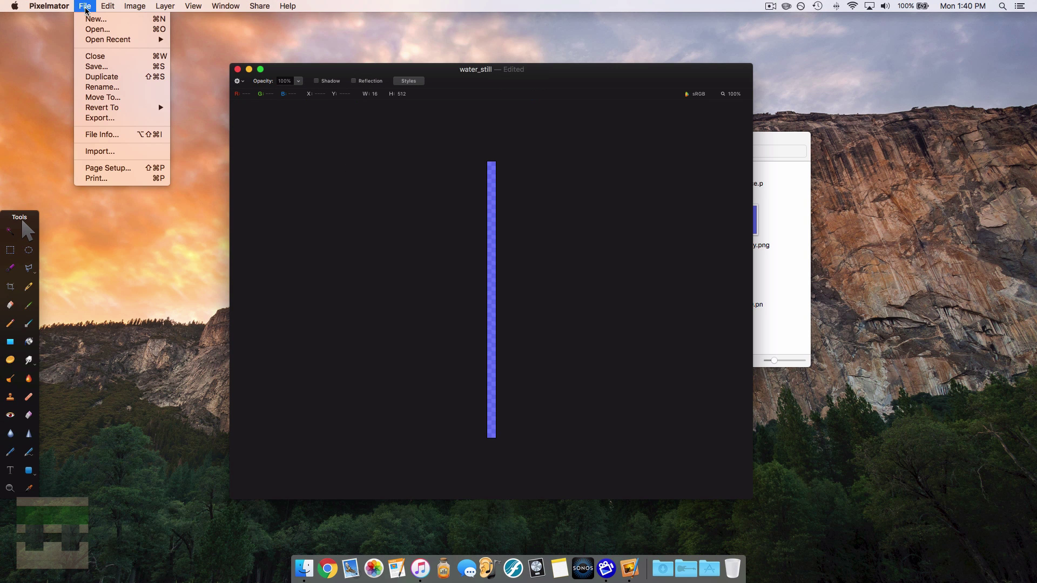
left_click(92, 18)
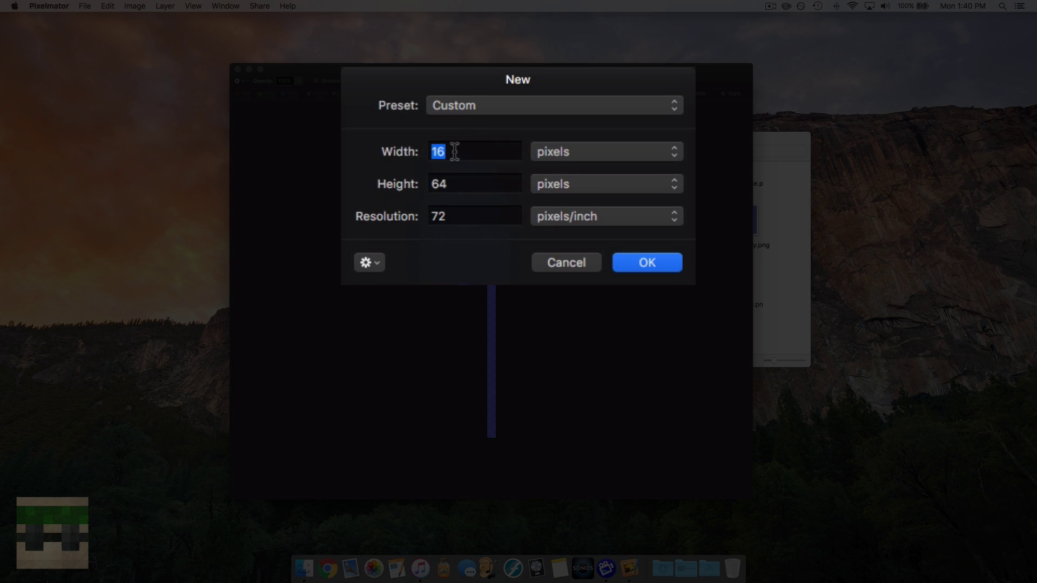
left_click(464, 183)
key("BackSpace")
key("BackSpace")
type("64")
key("BackSpace")
key("BackSpace")
type("256")
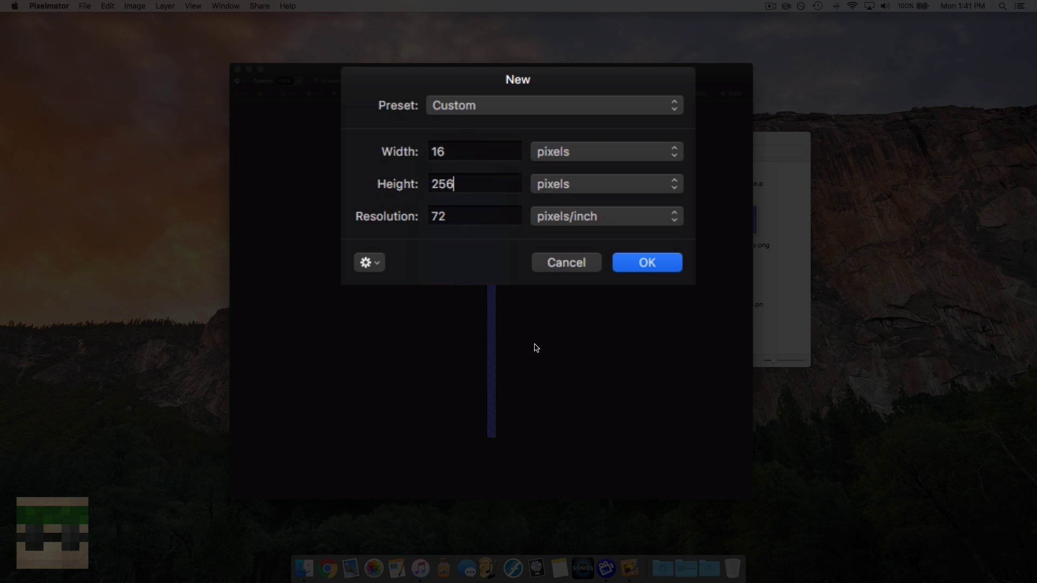
key("BackSpace")
key("BackSpace")
key("BackSpace")
type("64")
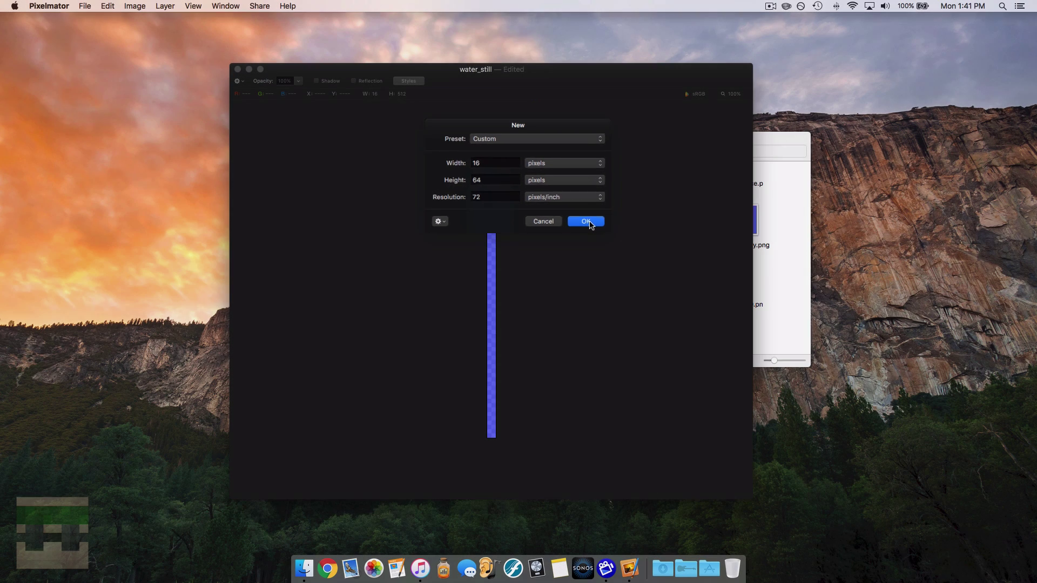
left_click(586, 222)
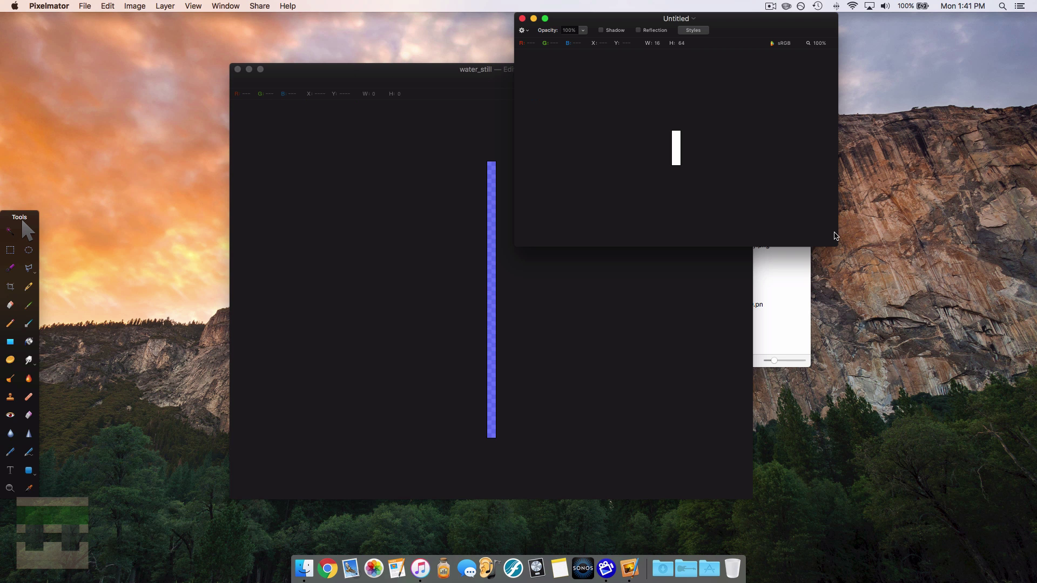
- Enlarge the new image window, zoom in, and marquee-select from the canvas's top-left corner
left_click_drag(837, 246, 883, 333)
key("z")
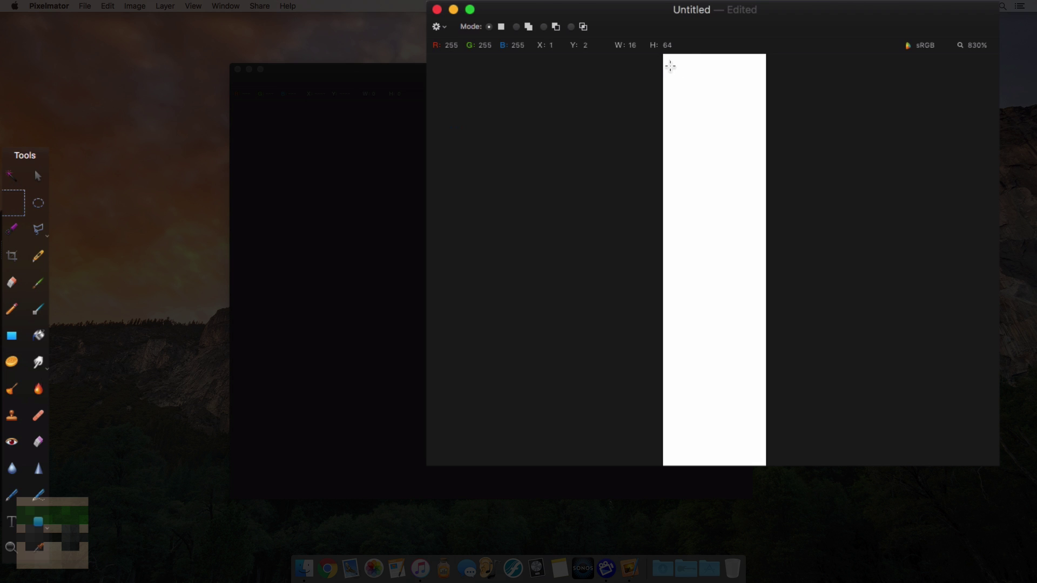
left_click_drag(665, 60, 778, 155)
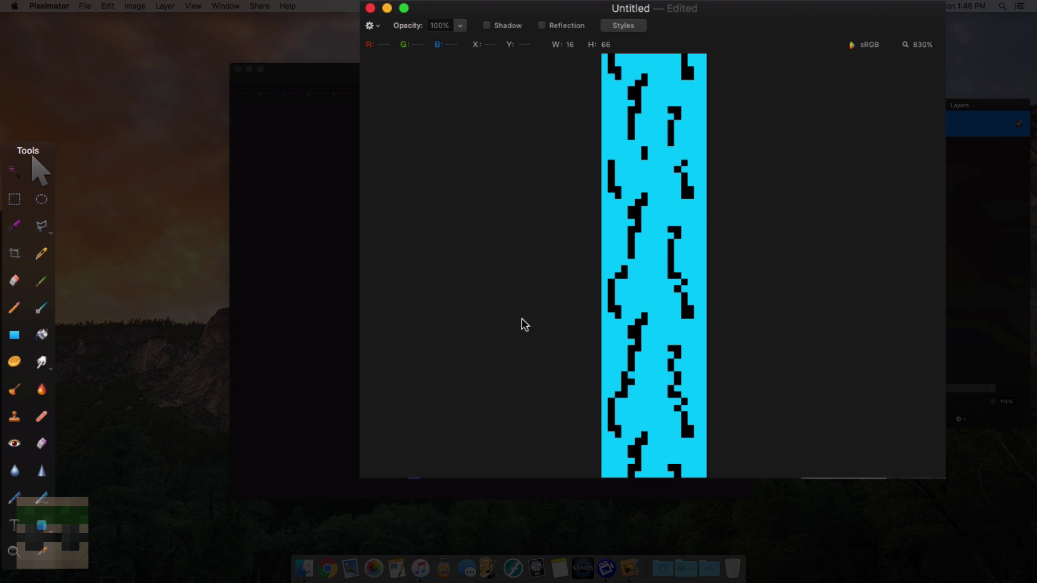
- Set the water layer's opacity to 60% after briefly trying 70%, and reposition the window
left_click(461, 26)
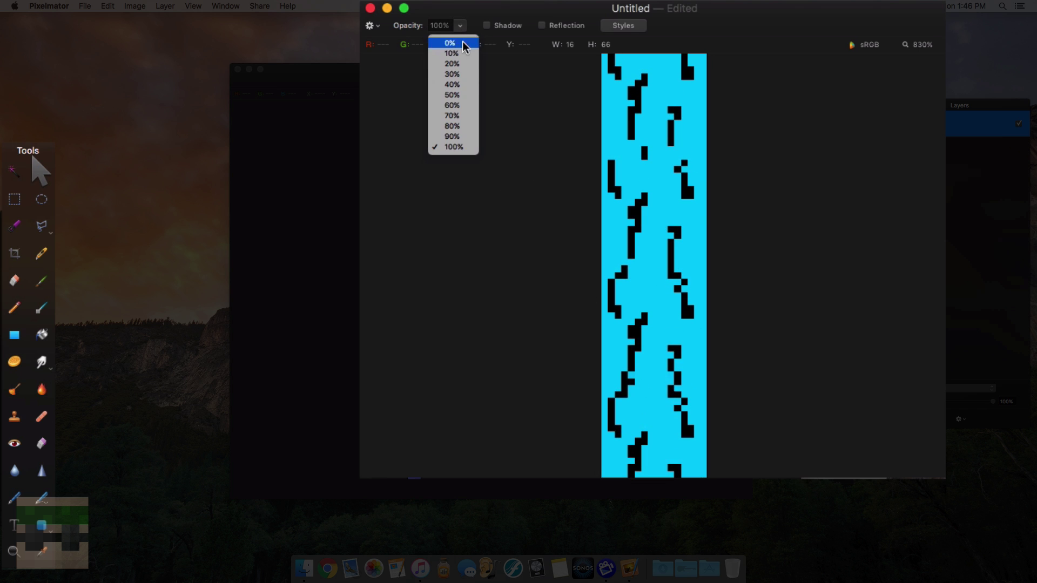
left_click(463, 105)
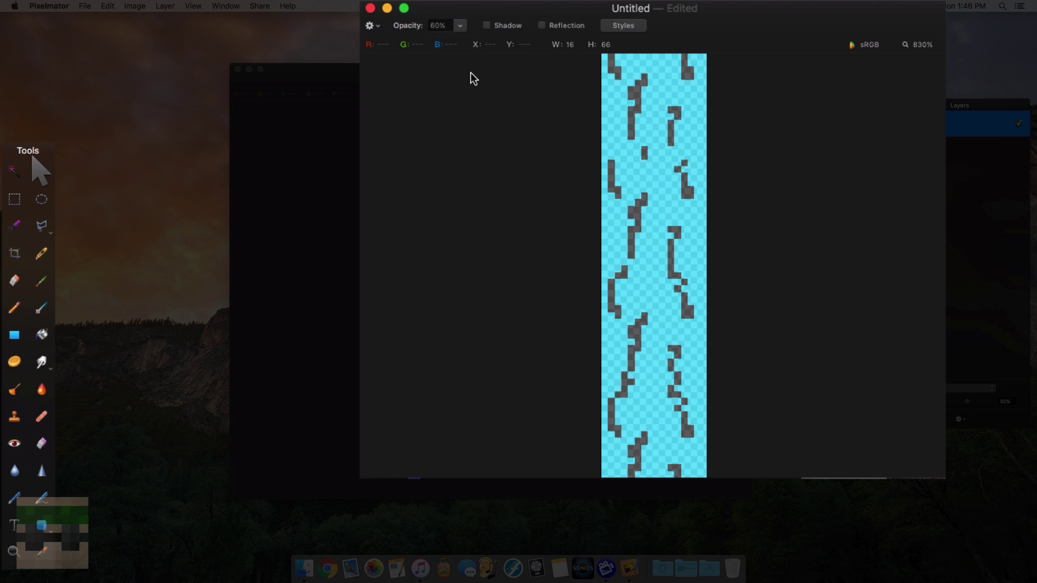
left_click(460, 27)
left_click(451, 115)
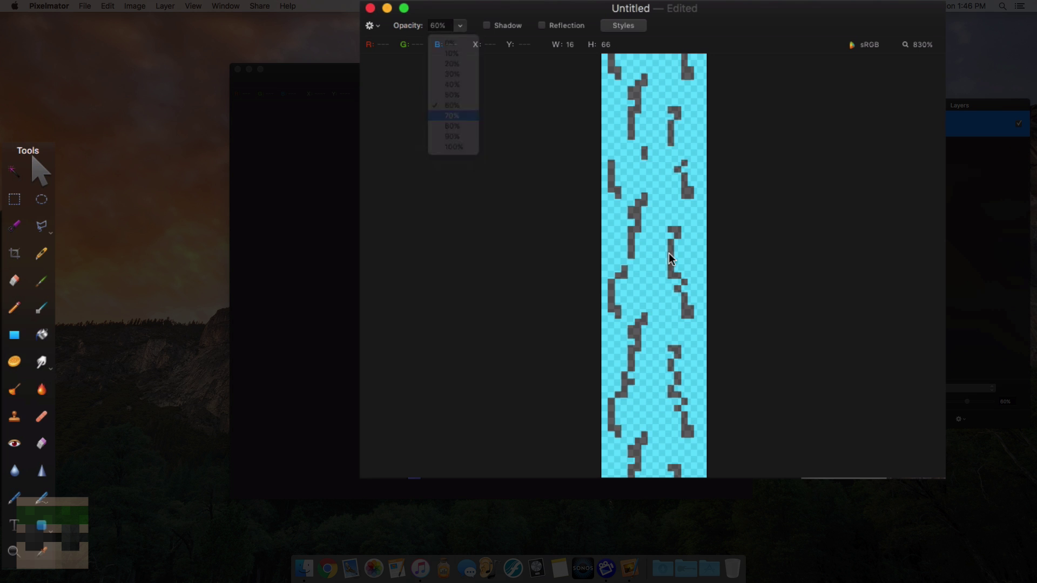
left_click(459, 26)
left_click(459, 105)
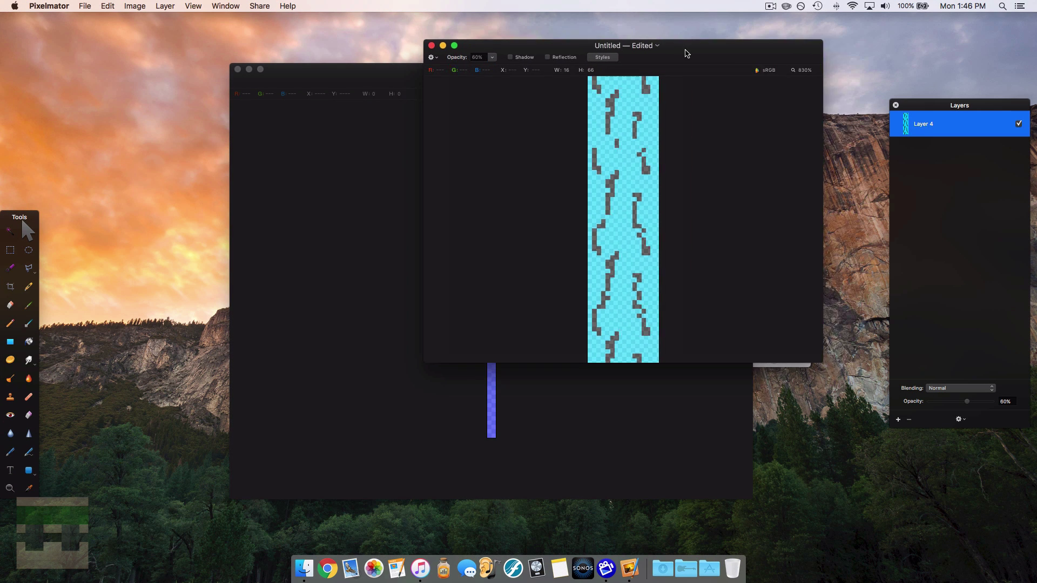
left_click_drag(674, 57, 712, 105)
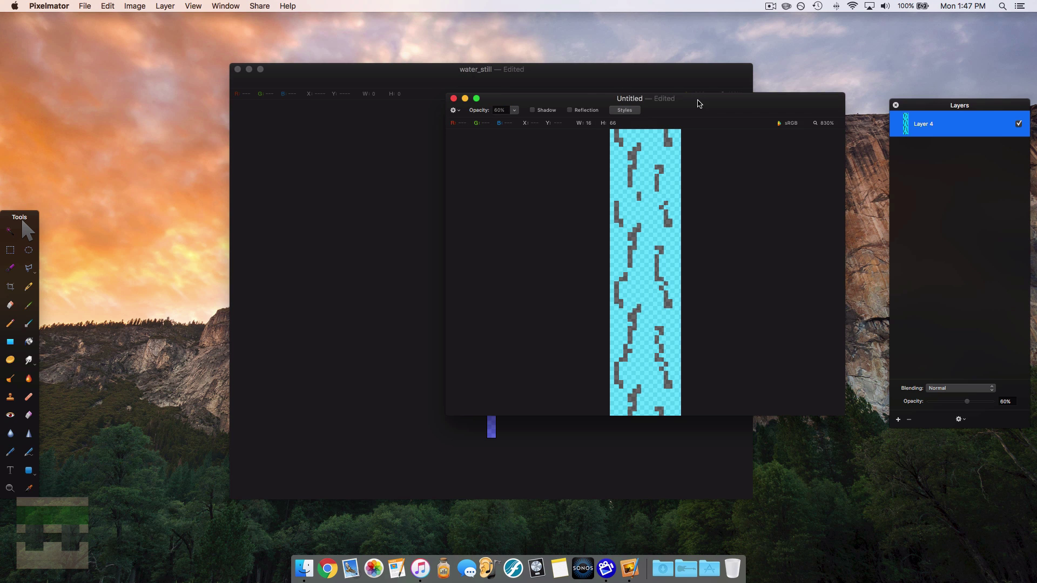
left_click_drag(698, 103, 667, 102)
- Export the image as a PNG named water_still to the Desktop
left_click(85, 6)
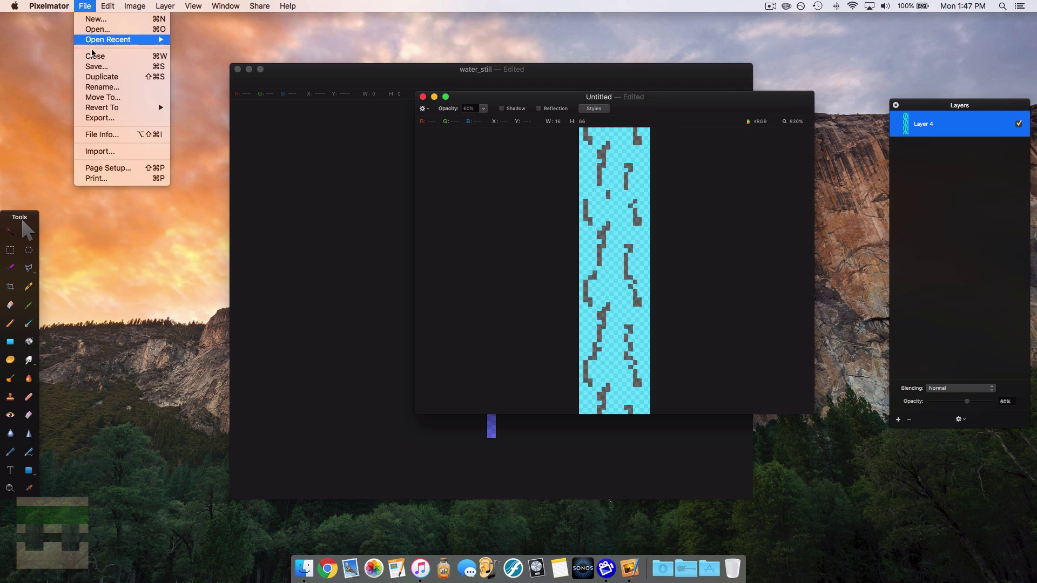
left_click(100, 118)
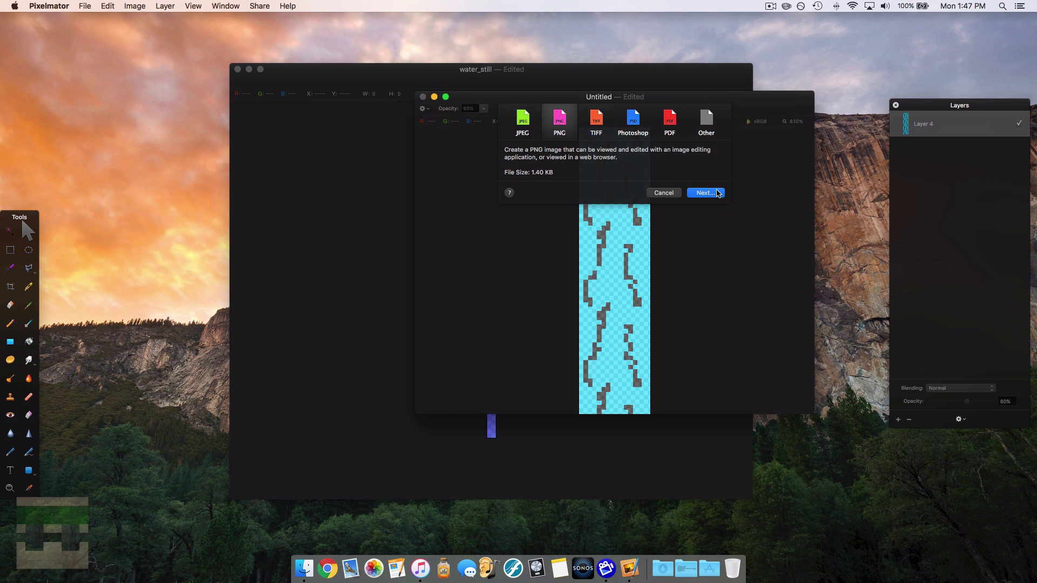
left_click(705, 193)
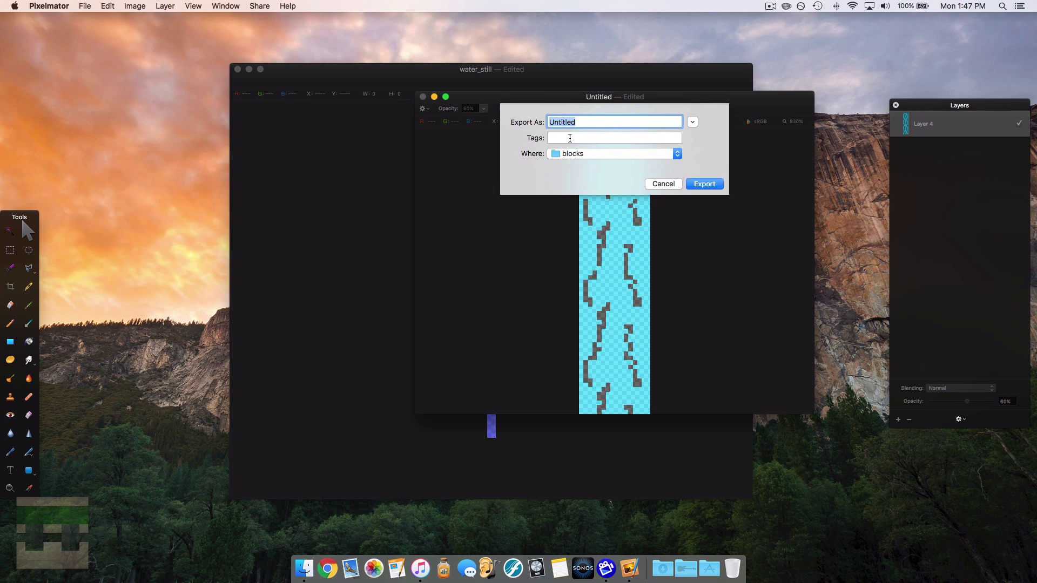
type("water_still")
left_click(596, 155)
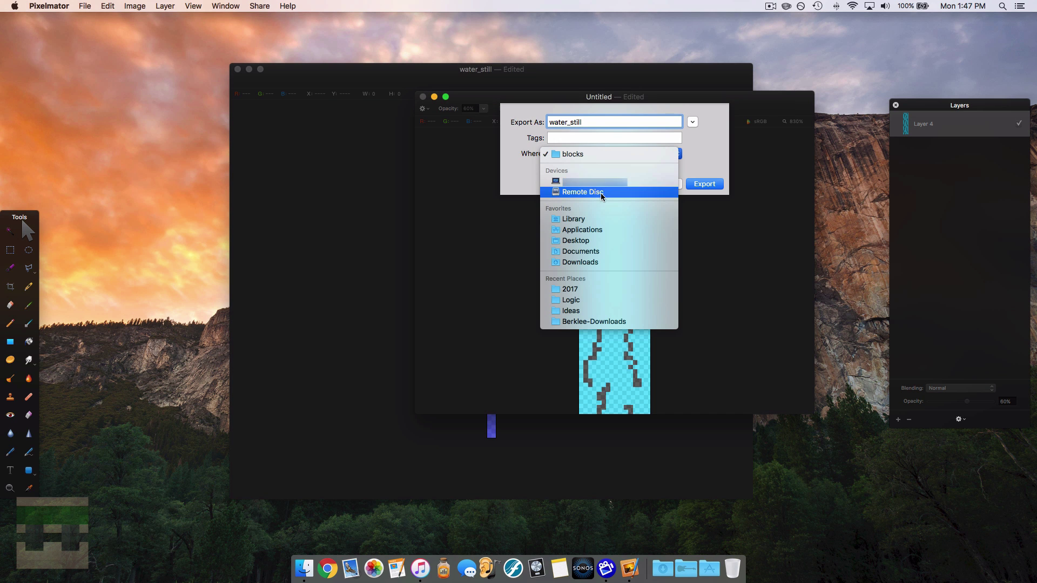
left_click(602, 241)
left_click(705, 185)
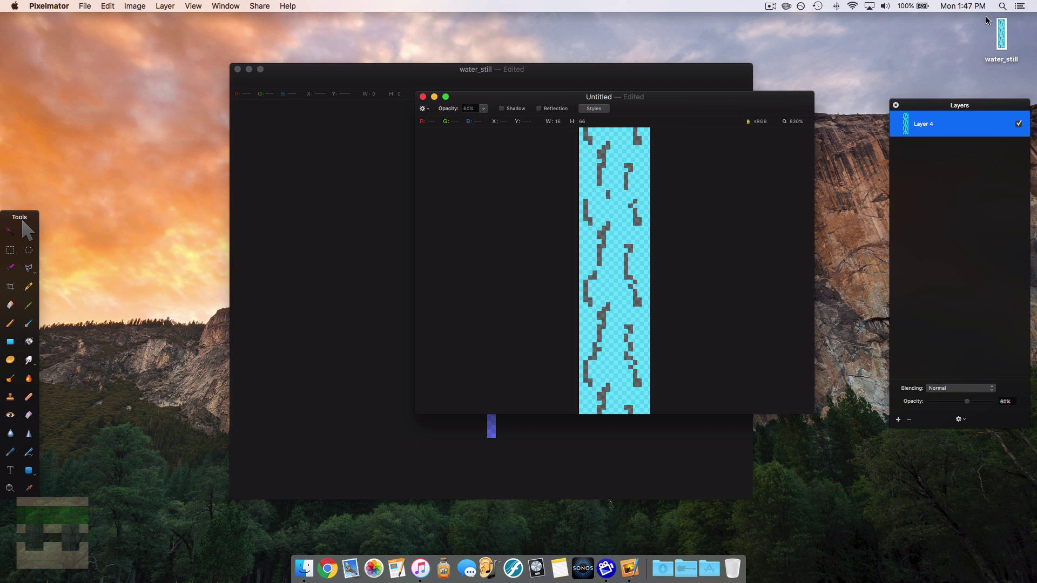
- Close the Layers panel and the Untitled image without saving
left_click(896, 105)
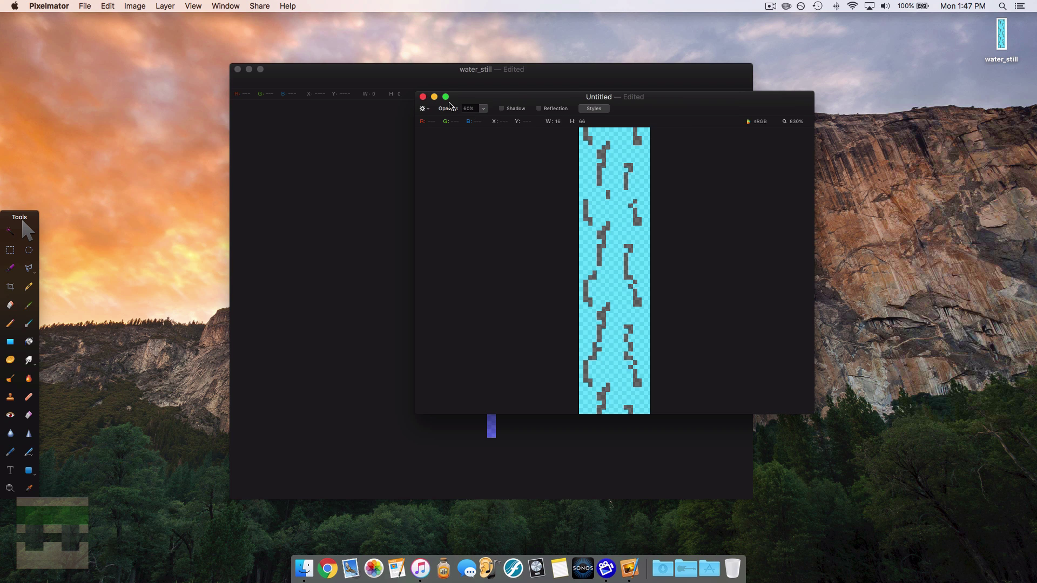
left_click(423, 97)
left_click(562, 254)
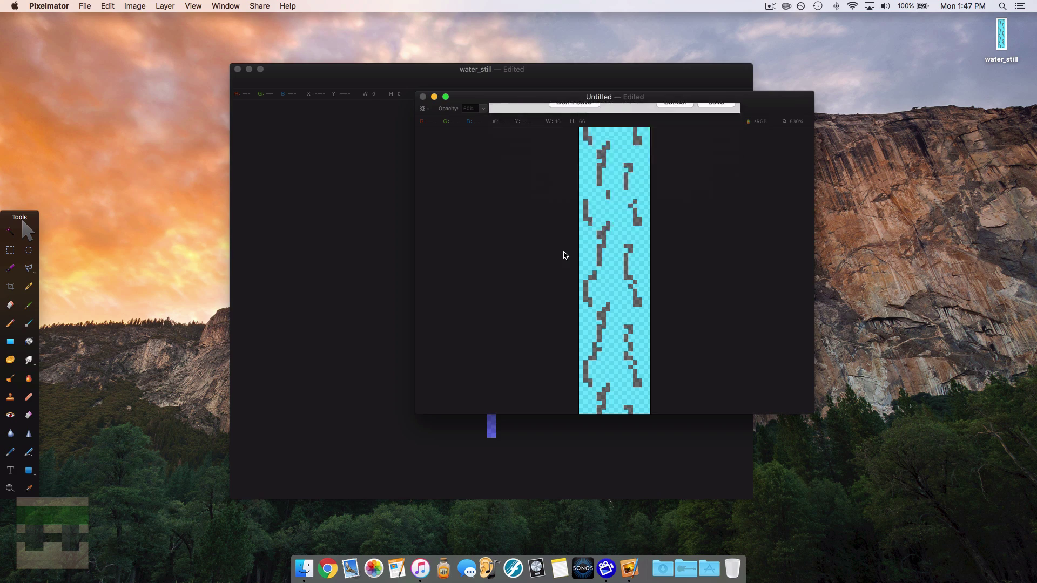
- Close the water_still document and replace blocks/water_still.png with the Desktop version
left_click(237, 70)
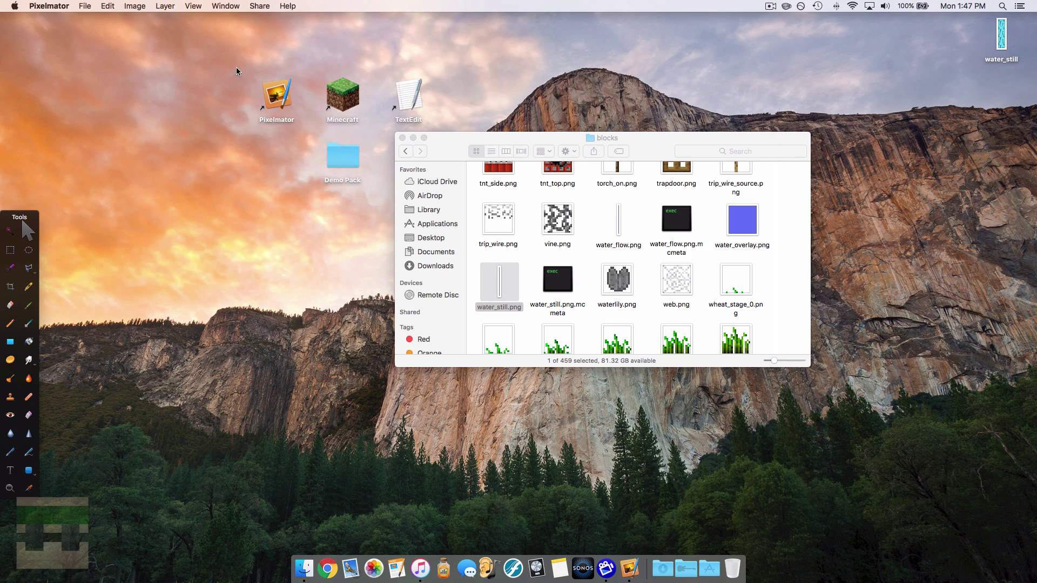
left_click(753, 135)
left_click_drag(1002, 34, 454, 317)
left_click(288, 68)
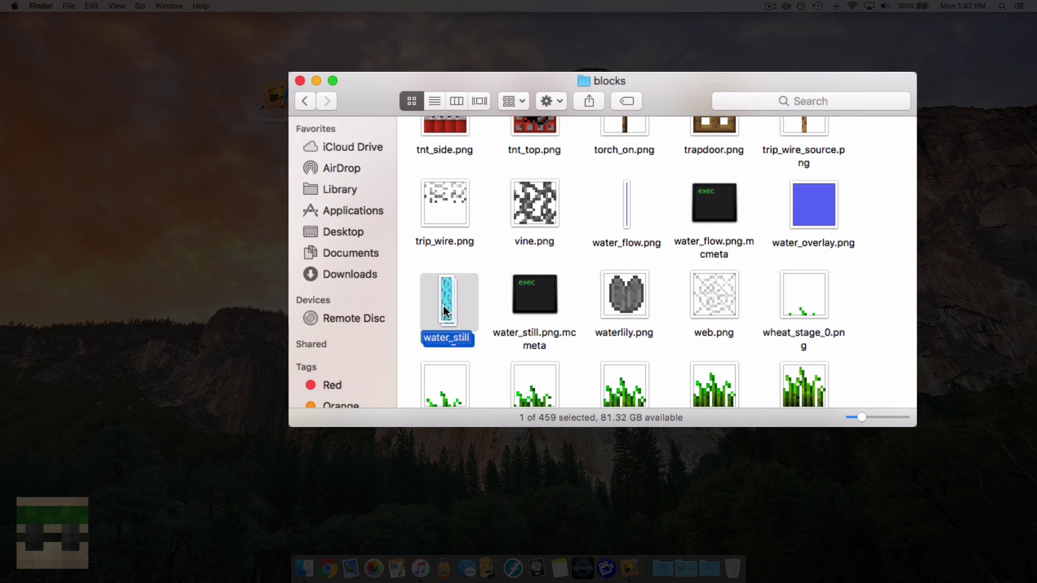
- Select the water_still.png.mcmeta file beside the new texture in the blocks folder
left_click(481, 305)
left_click(531, 302)
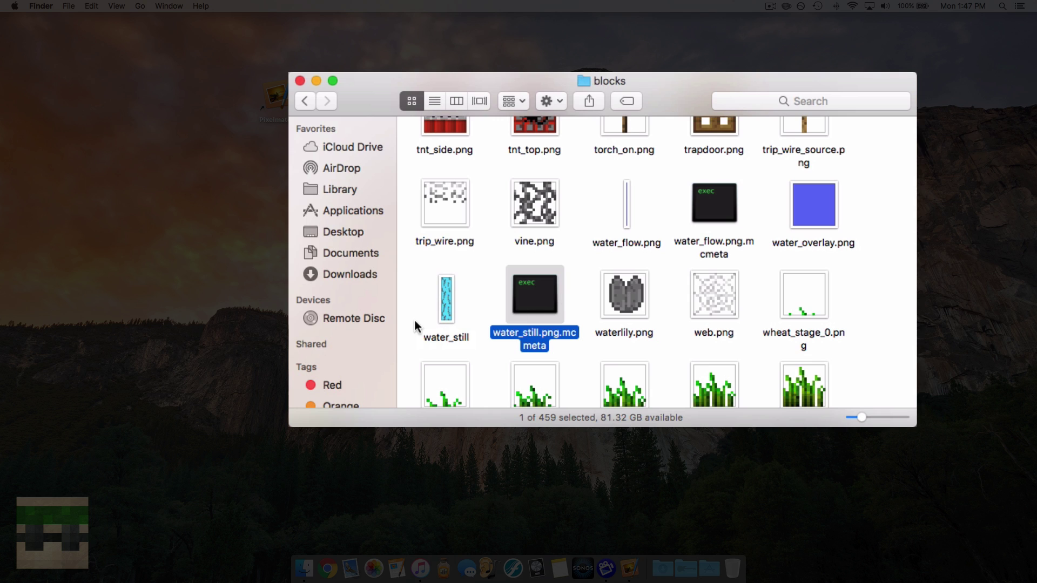
left_click(449, 309)
left_click(539, 305)
double_click(539, 300)
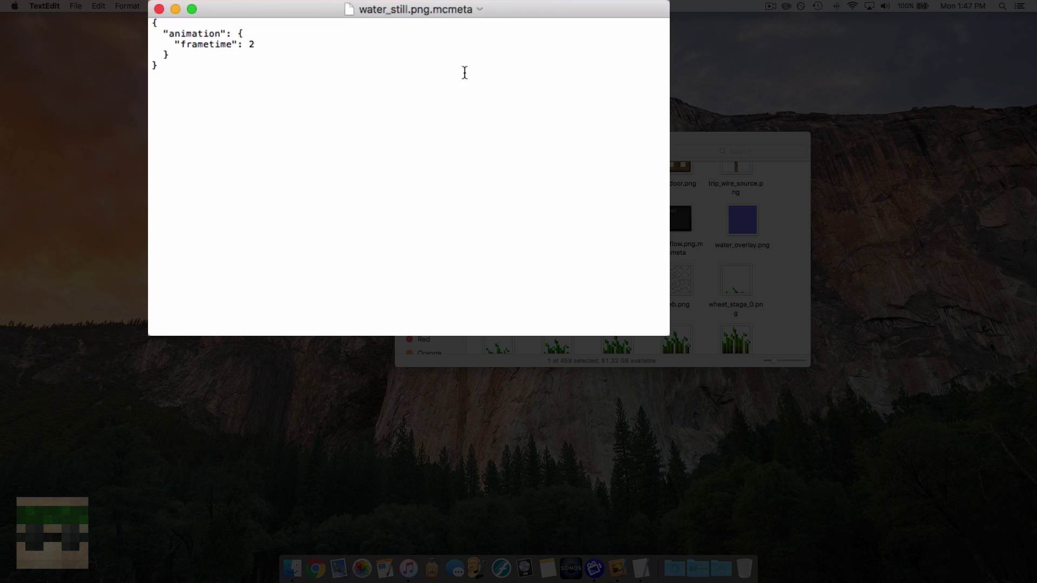
left_click_drag(506, 15, 607, 15)
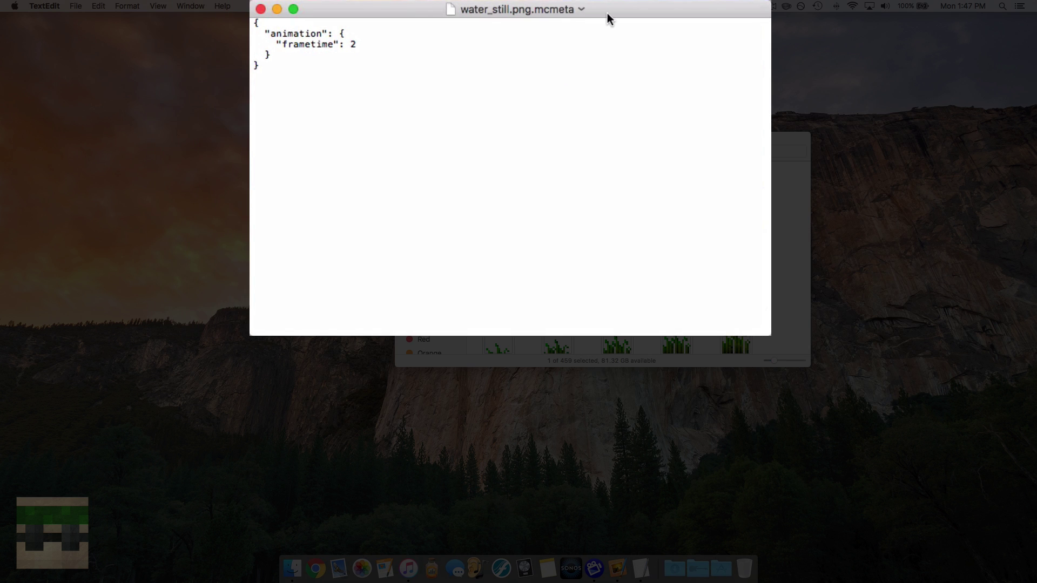
left_click(260, 10)
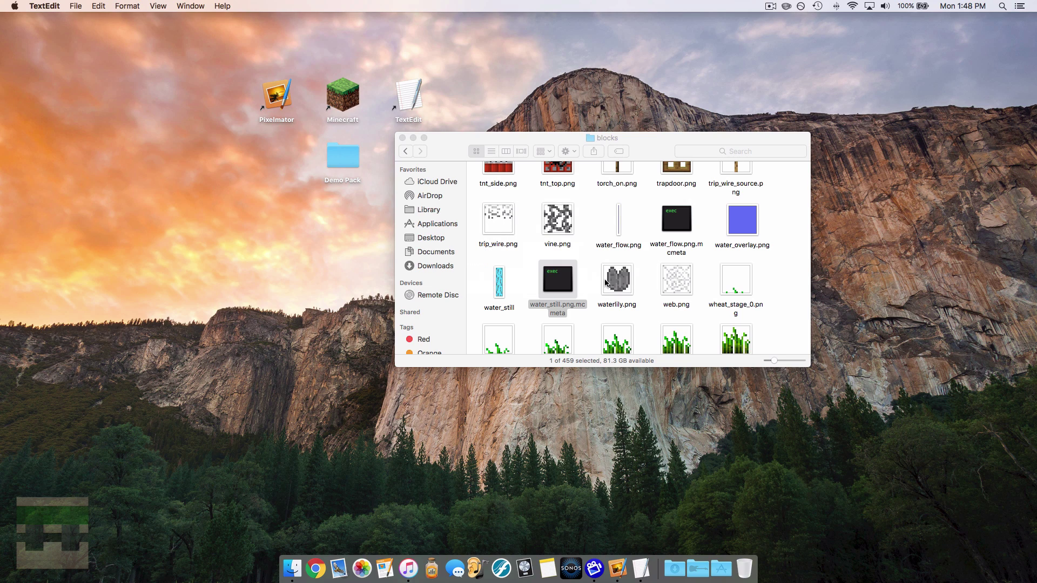
left_click(498, 291)
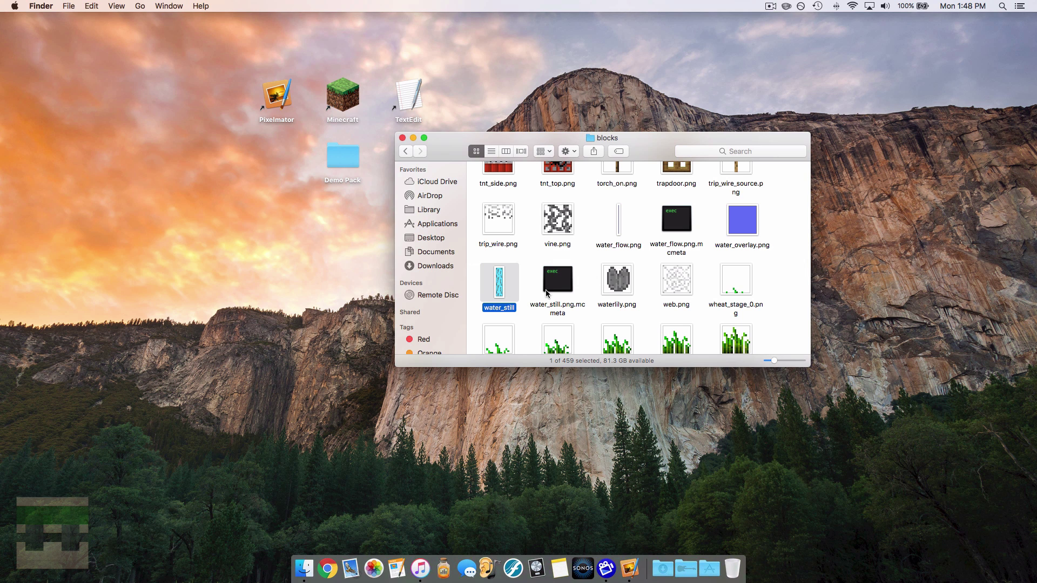
left_click(530, 295)
left_click(503, 292)
left_click(558, 291)
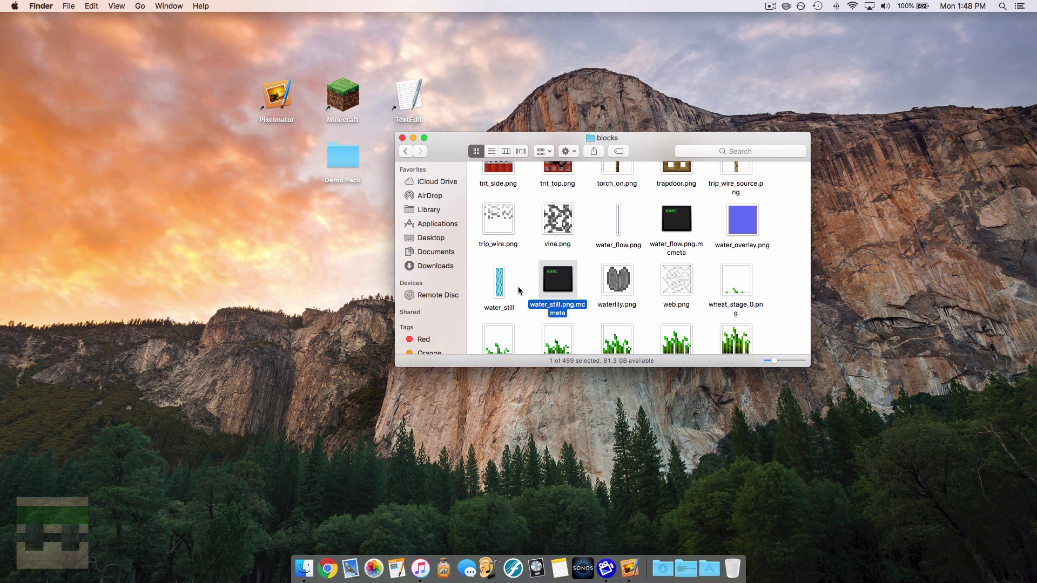
left_click(524, 291)
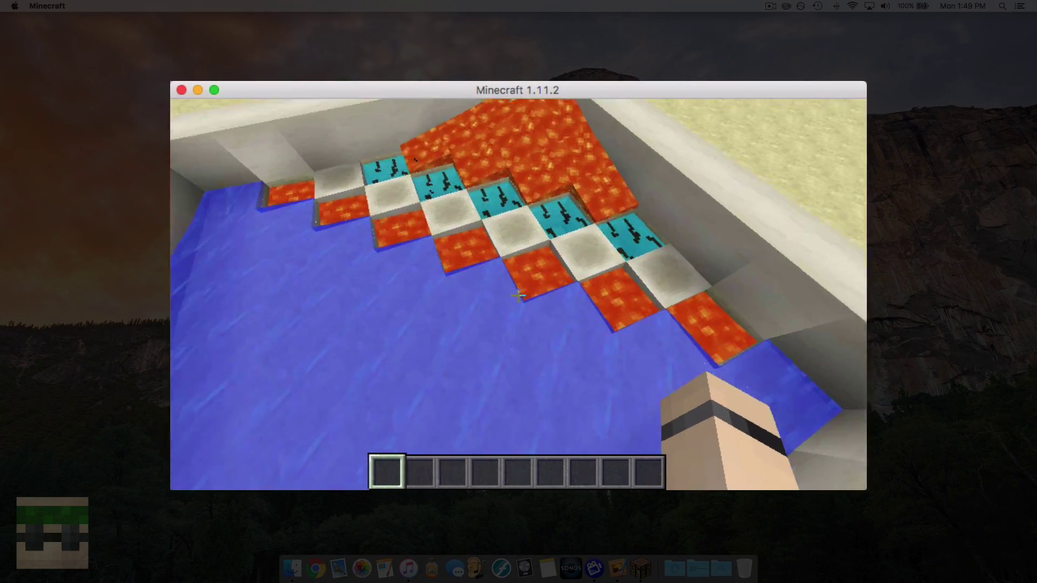
- Walk around the test blocks to inspect the cyan water, then view the creative inventory's miscellaneous items
key("w")
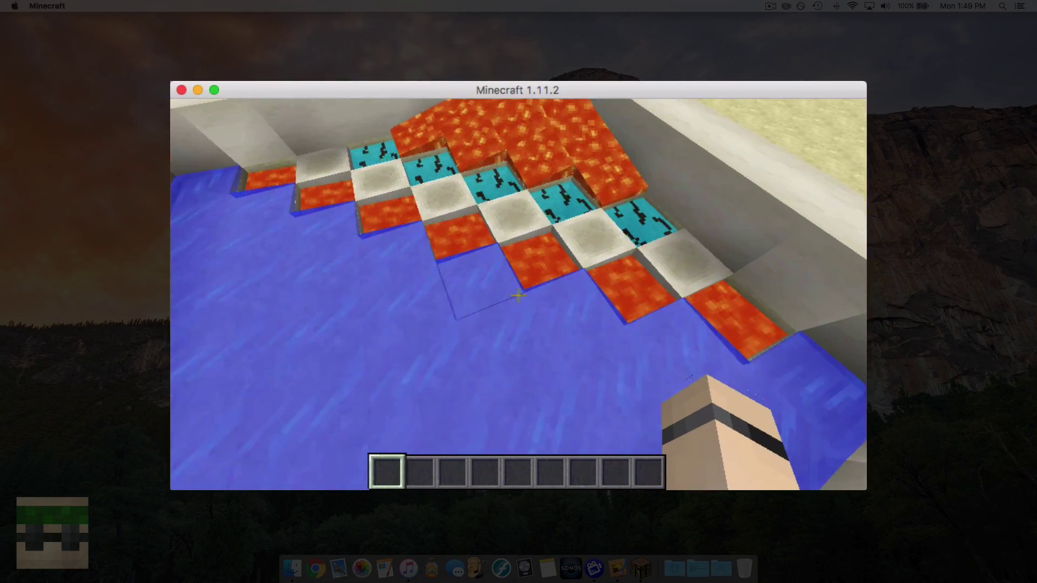
key("w")
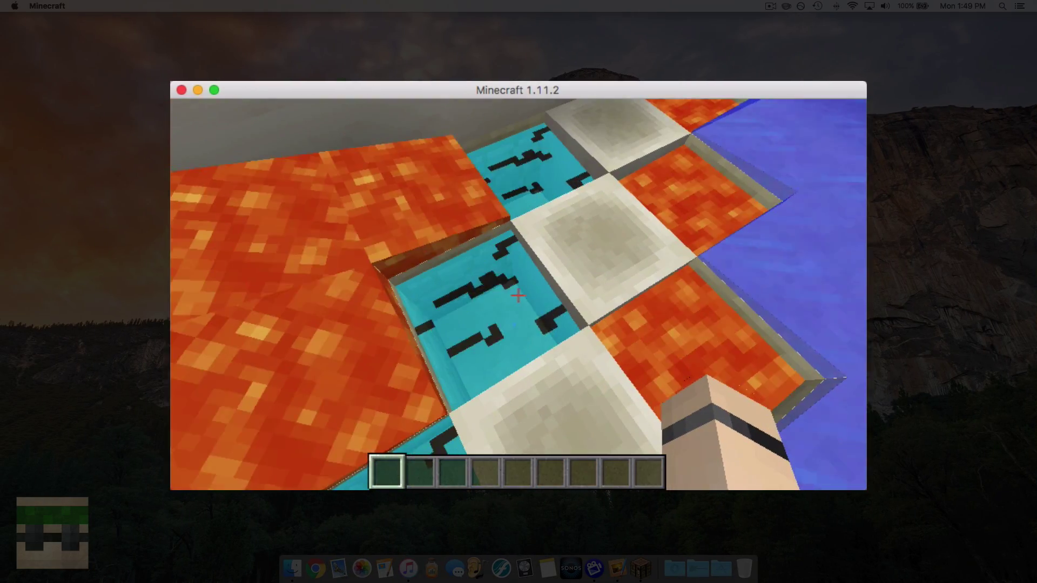
key("w")
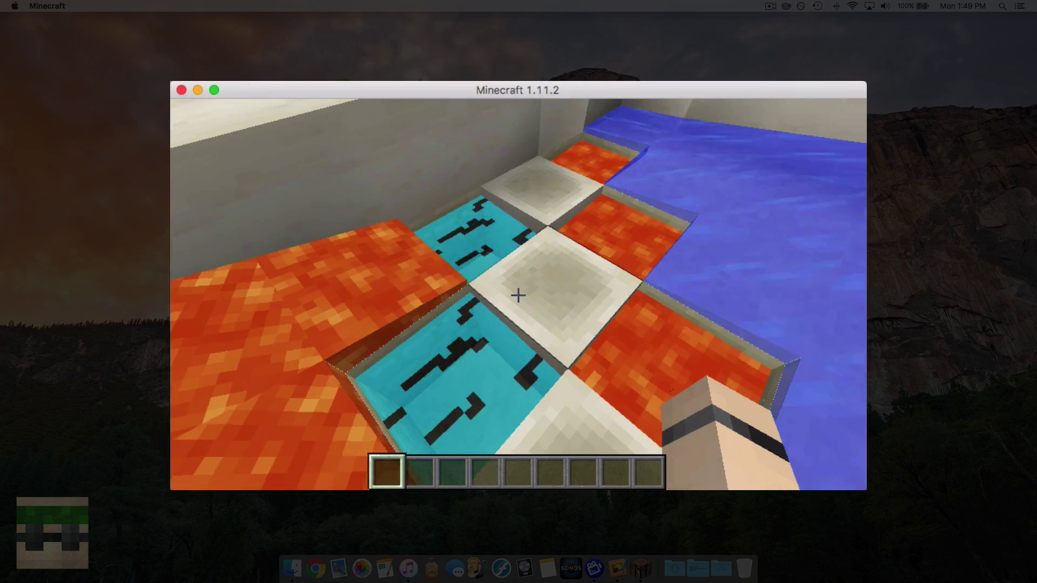
key("w")
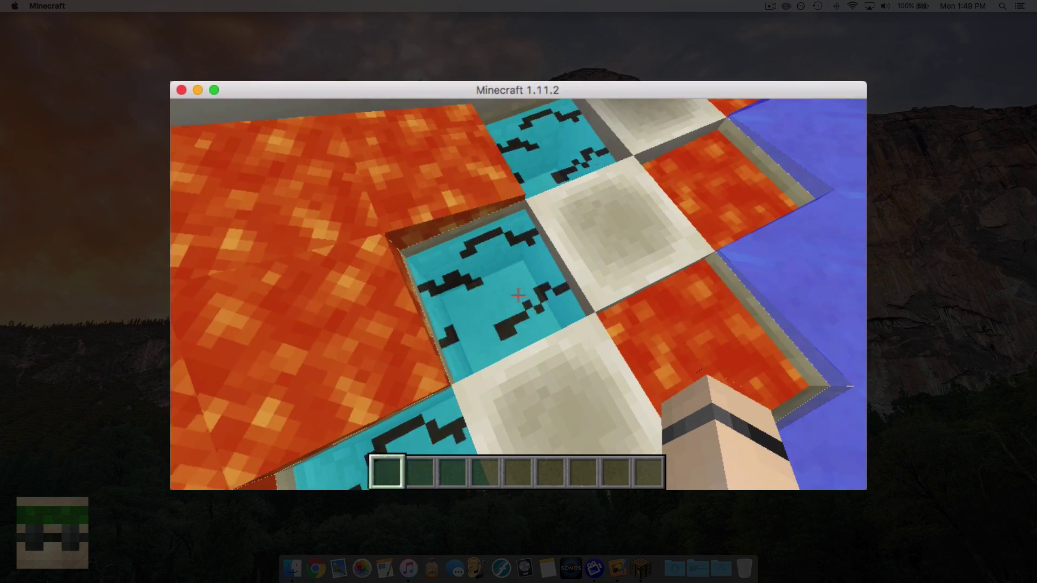
key("e")
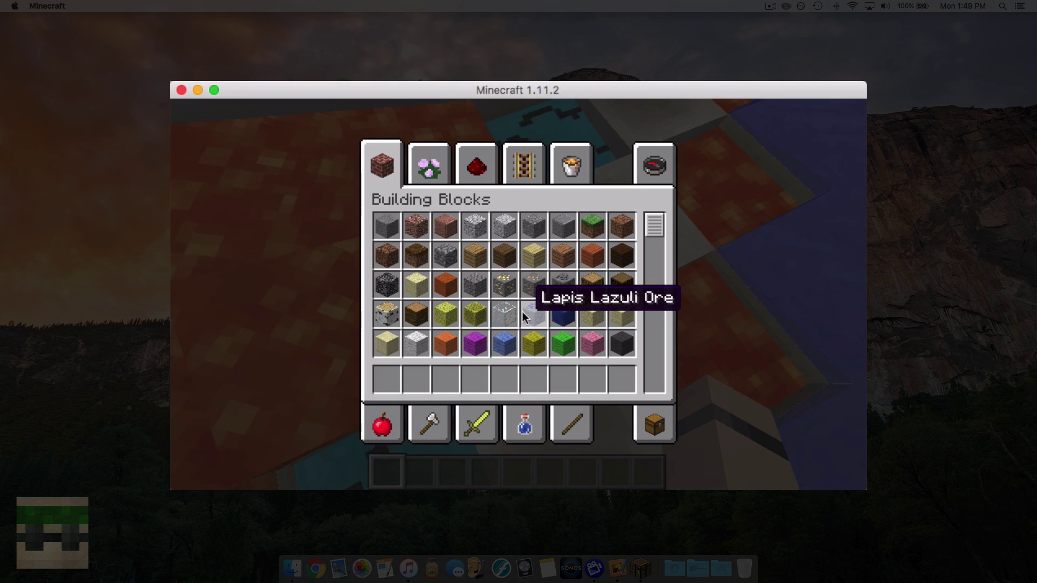
left_click(571, 162)
- Return to the blocks folder and open water_flow.png in Pixelmator, moving its window left
key("ctrl+Left")
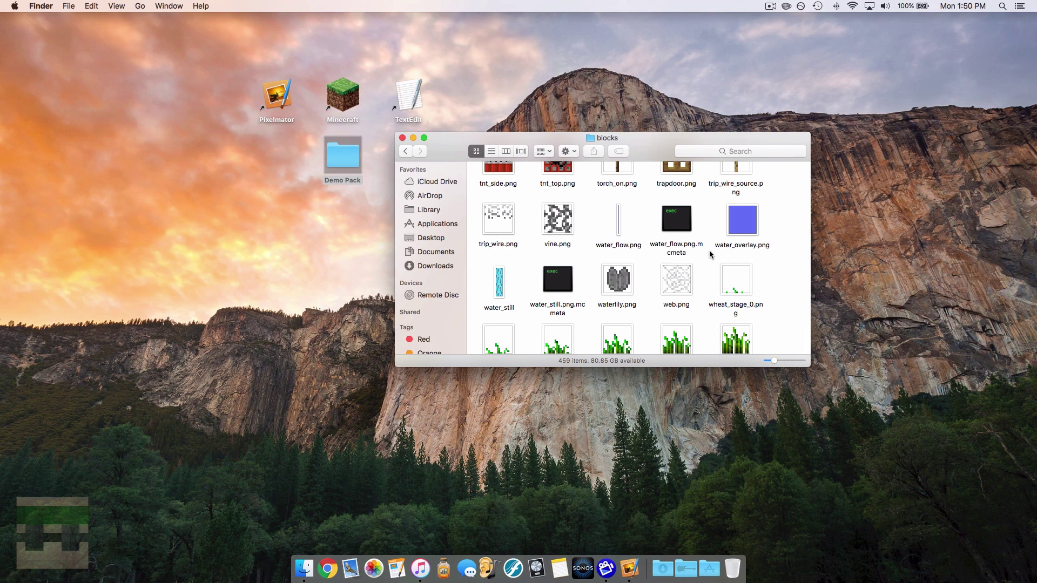
left_click(620, 222)
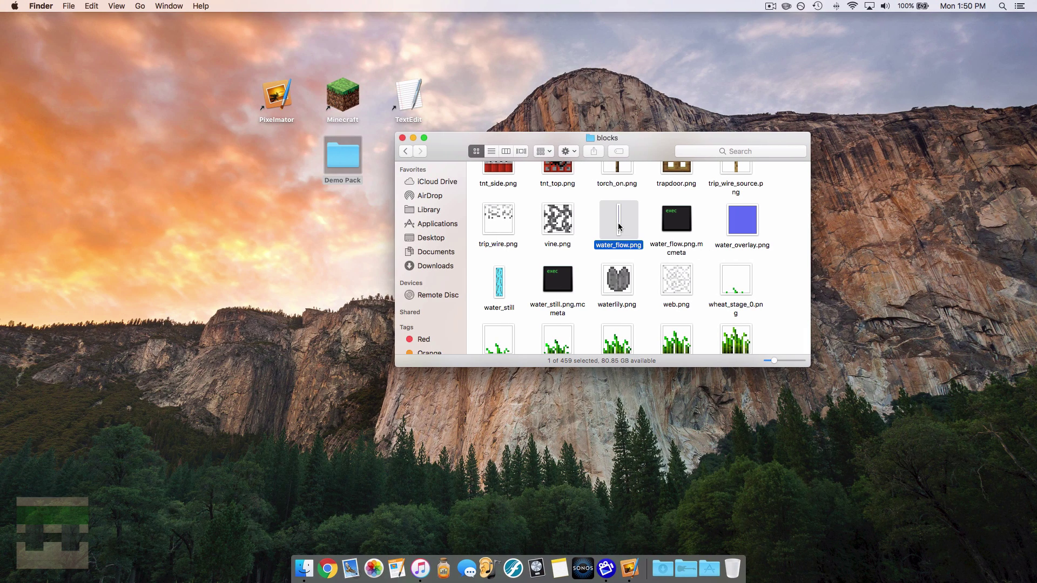
right_click(619, 222)
mouse_move(700, 239)
left_click(784, 291)
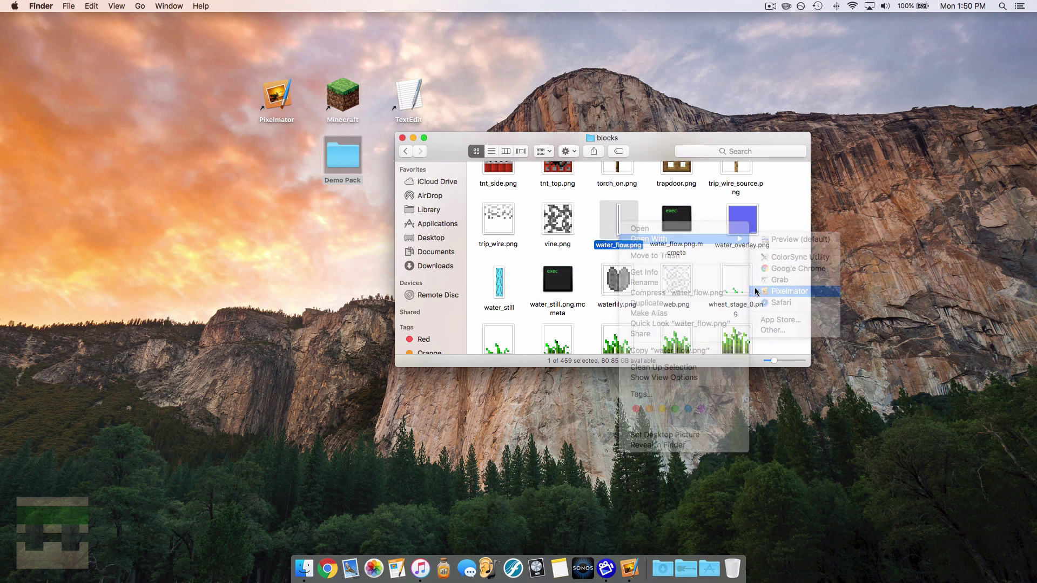
left_click_drag(734, 23, 556, 22)
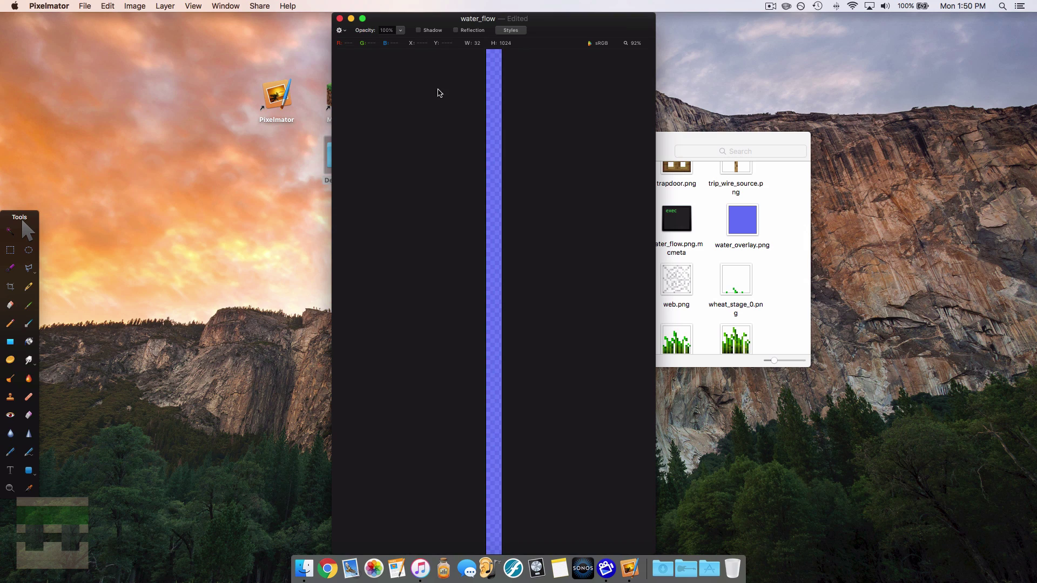
- Select the water_flow strip layer and zoom to about 525% on its top end
left_click(491, 88)
left_click(10, 489)
key("super+shift+0")
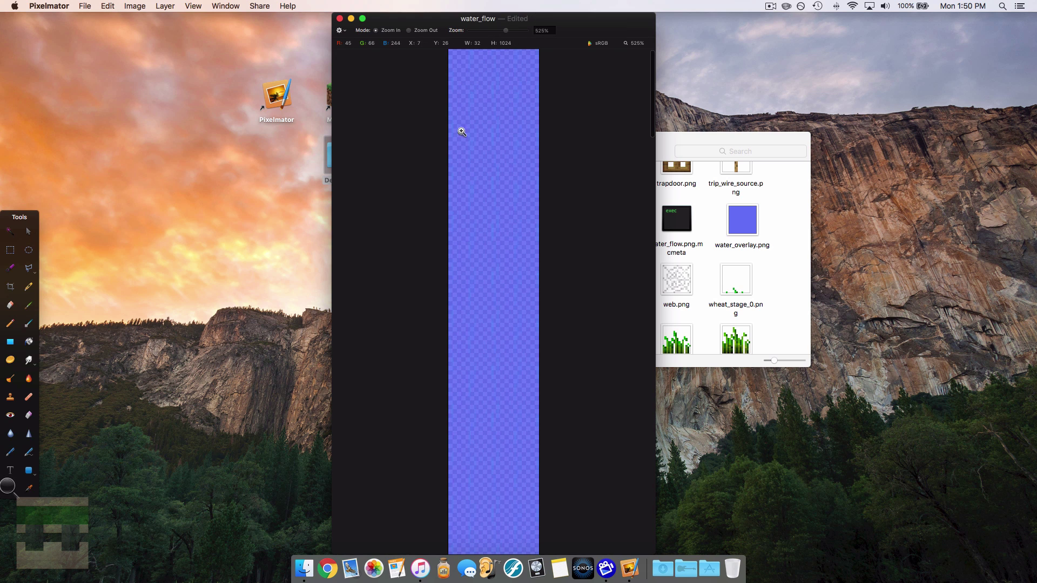
- Marquee-select the top 32×32 square of the water_flow strip, then pick water_still in the blocks folder
left_click(10, 250)
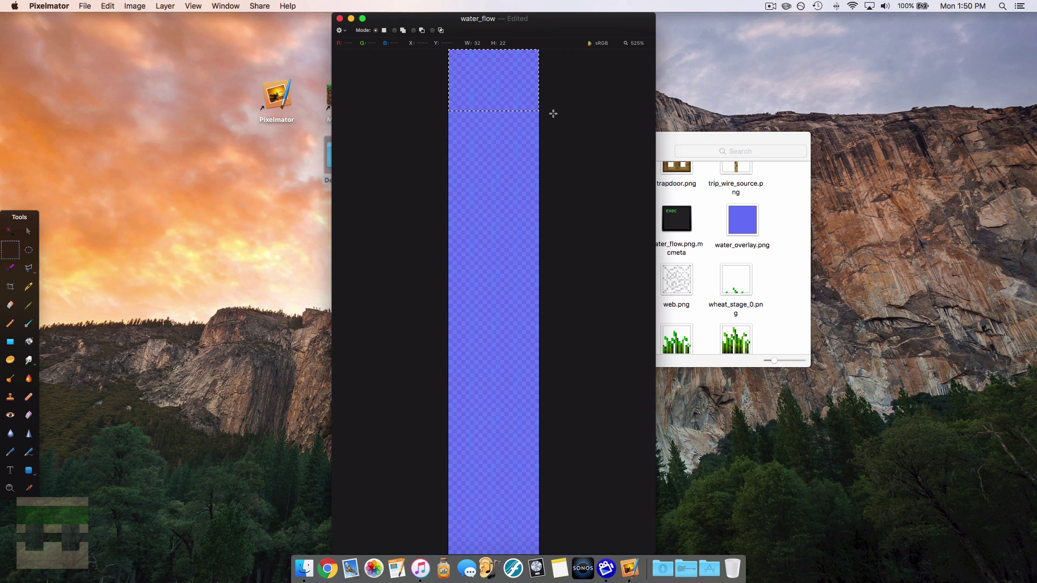
left_click_drag(553, 113, 560, 148)
left_click_drag(567, 26, 349, 26)
left_click(505, 297)
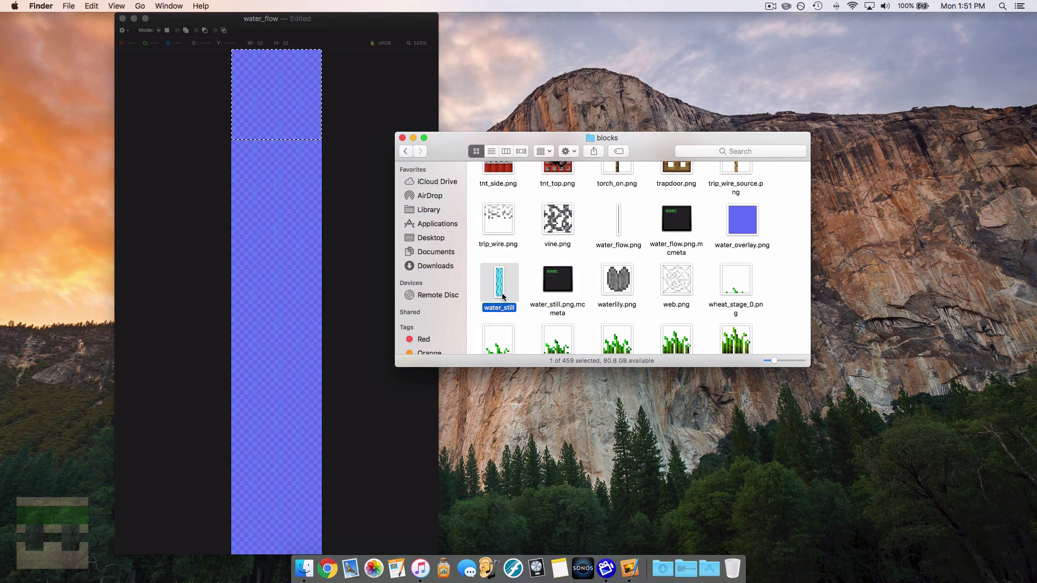
left_click(361, 219)
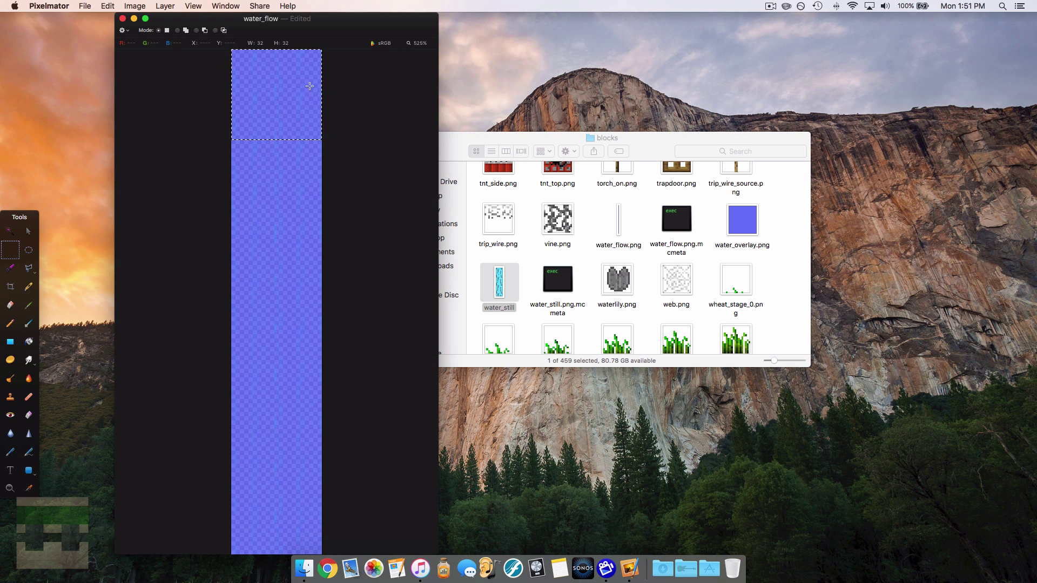
left_click_drag(347, 22, 530, 22)
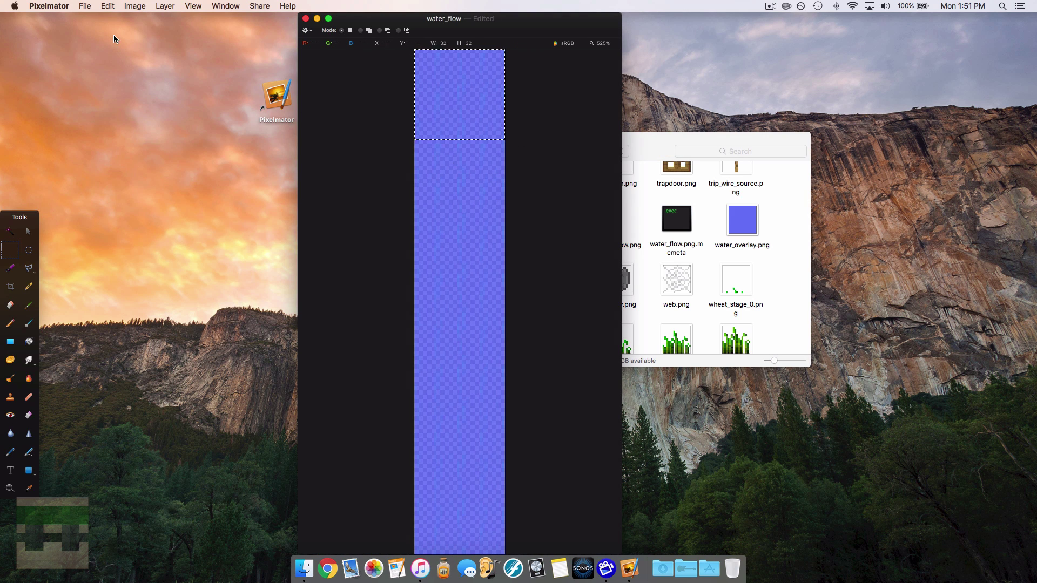
- Create a new blank image 32 pixels wide and 128 pixels high
left_click(85, 6)
key("Up")
key("Up")
key("Up")
key("Up")
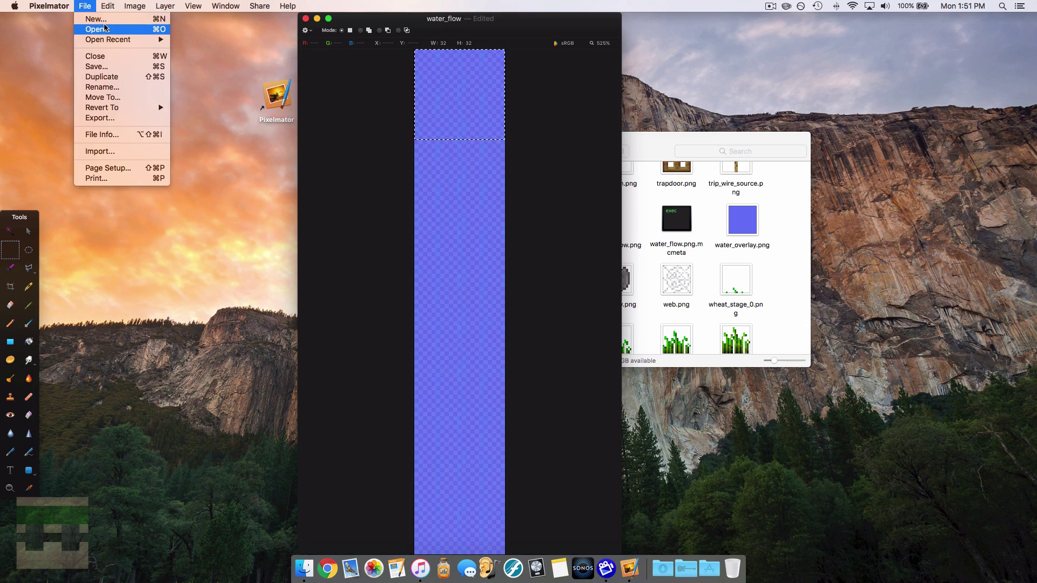
key("Return")
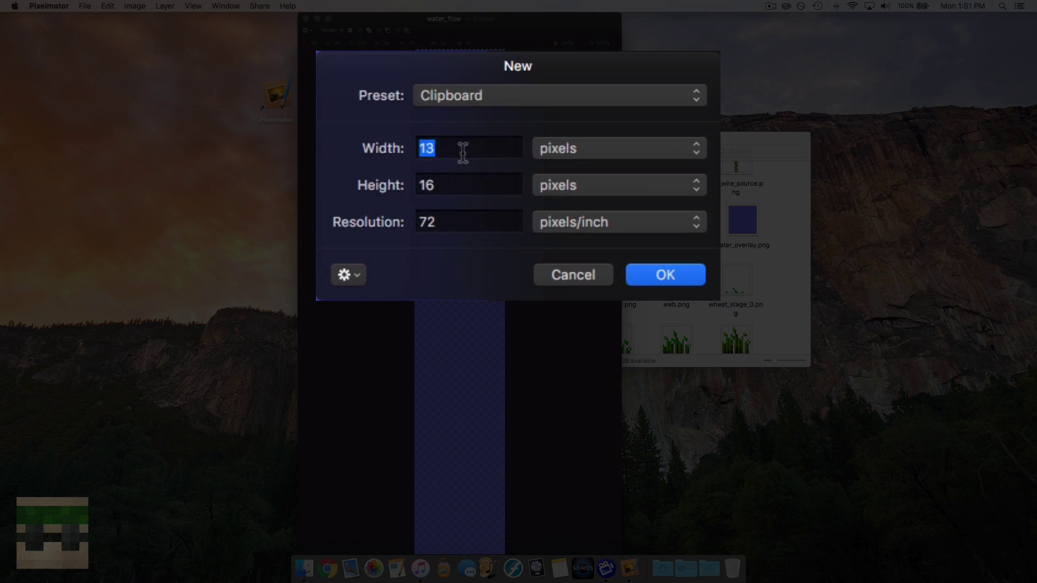
key("BackSpace")
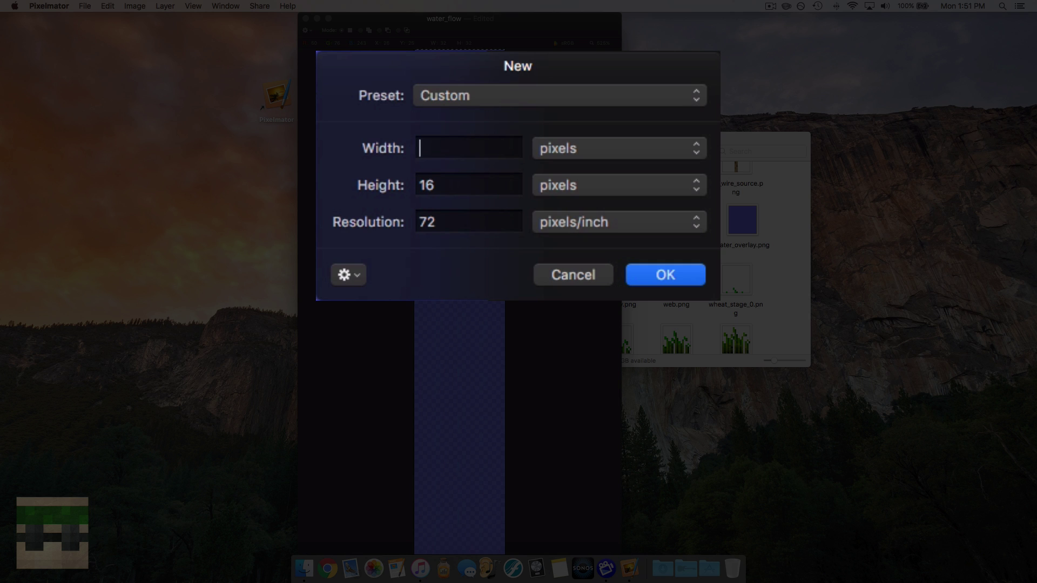
type("32")
key("Tab")
key("BackSpace")
type("128")
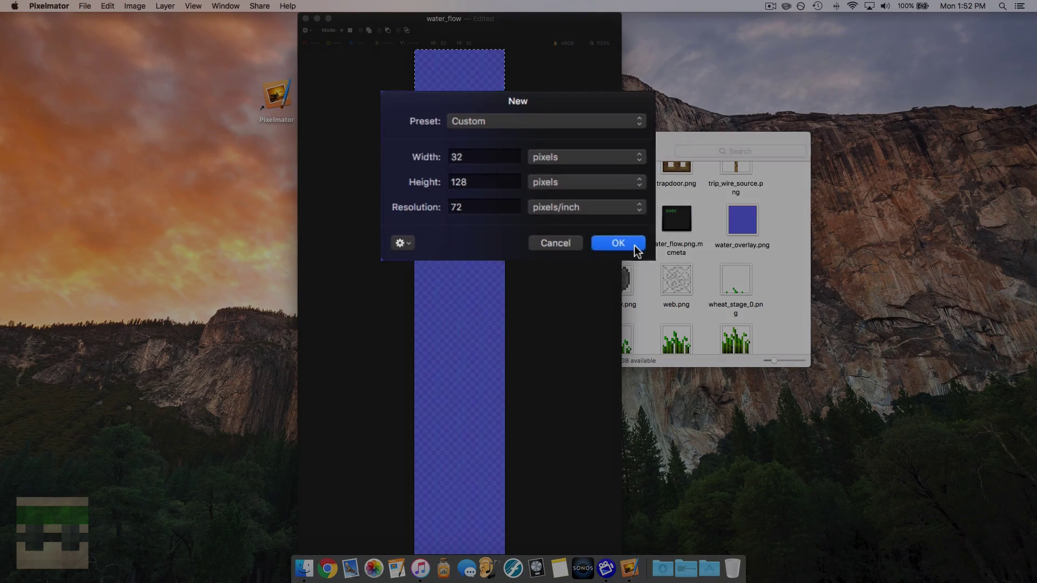
left_click(634, 245)
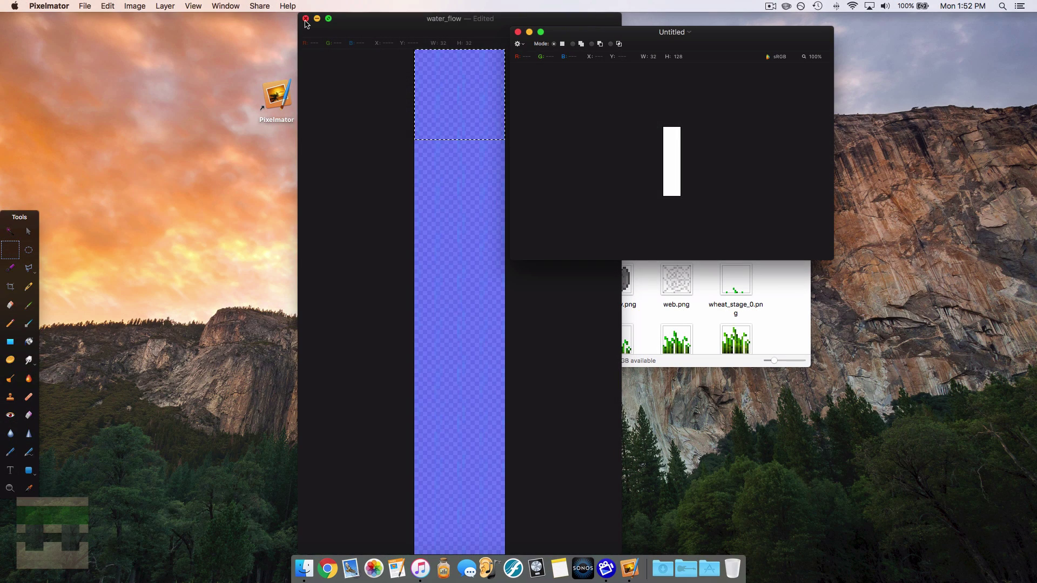
- Zoom into the blank Untitled canvas and close water_flow without saving
left_click(10, 488)
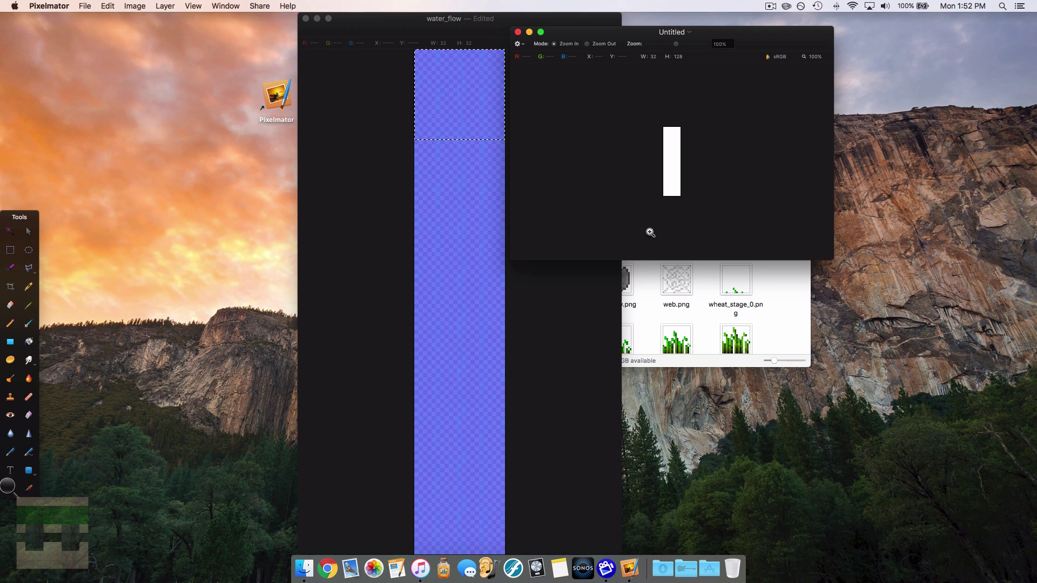
left_click(725, 93)
left_click_drag(745, 50, 572, 48)
left_click_drag(700, 266, 844, 431)
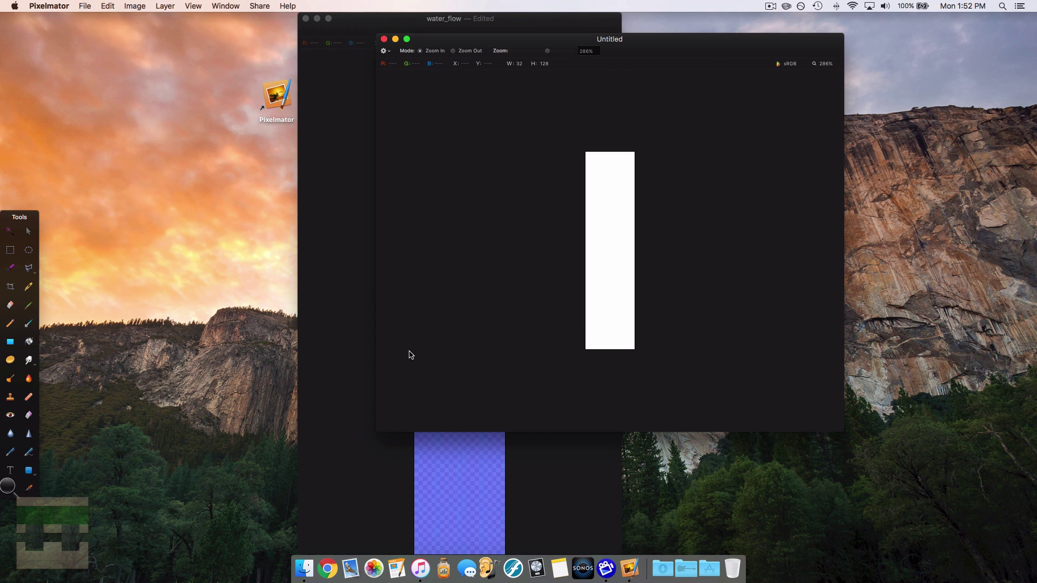
left_click(674, 296)
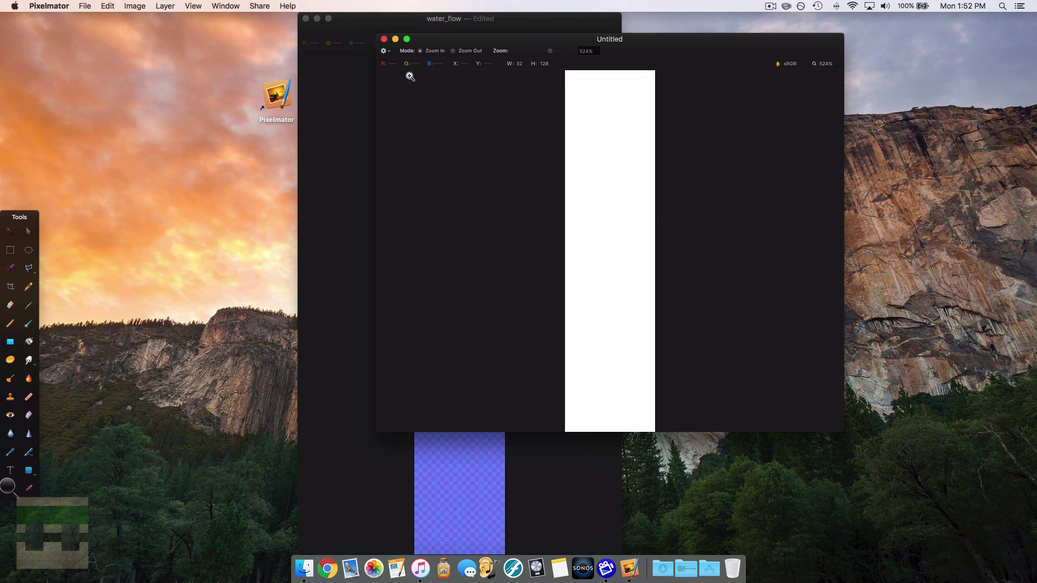
left_click(306, 20)
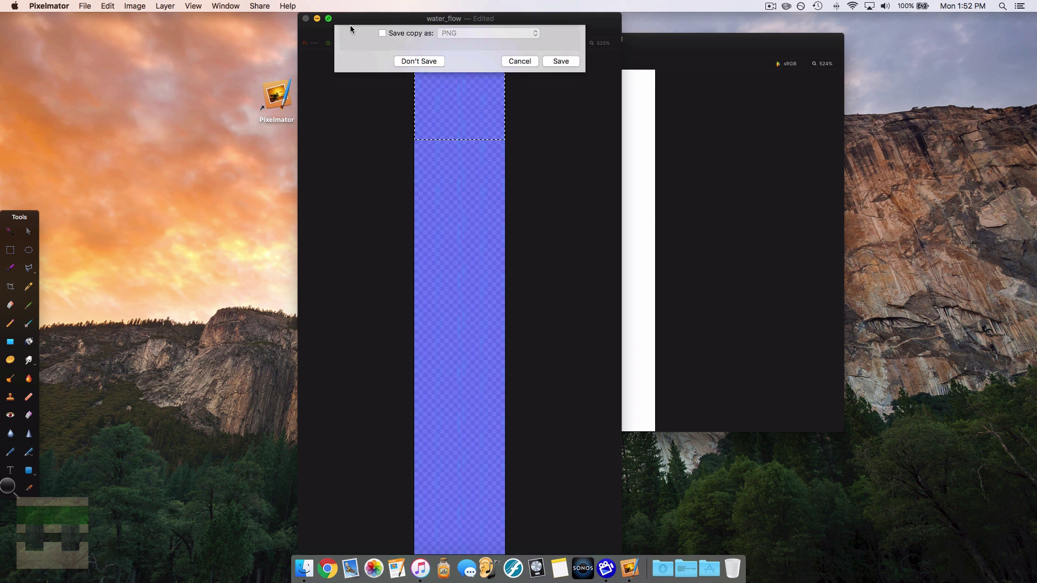
left_click(413, 176)
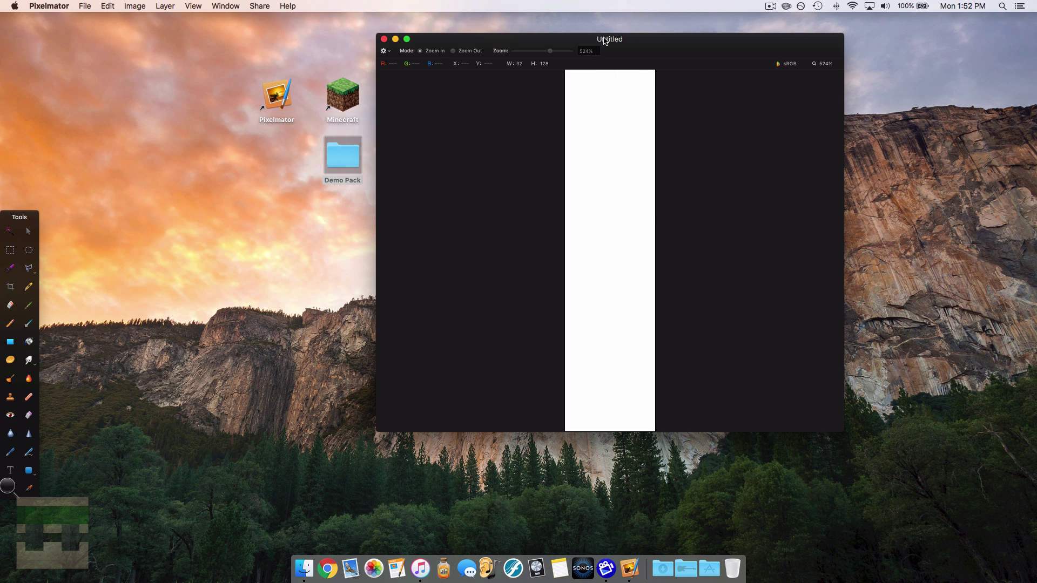
- Open water_still from the blocks folder in Pixelmator
left_click_drag(602, 42, 378, 59)
left_click(657, 143)
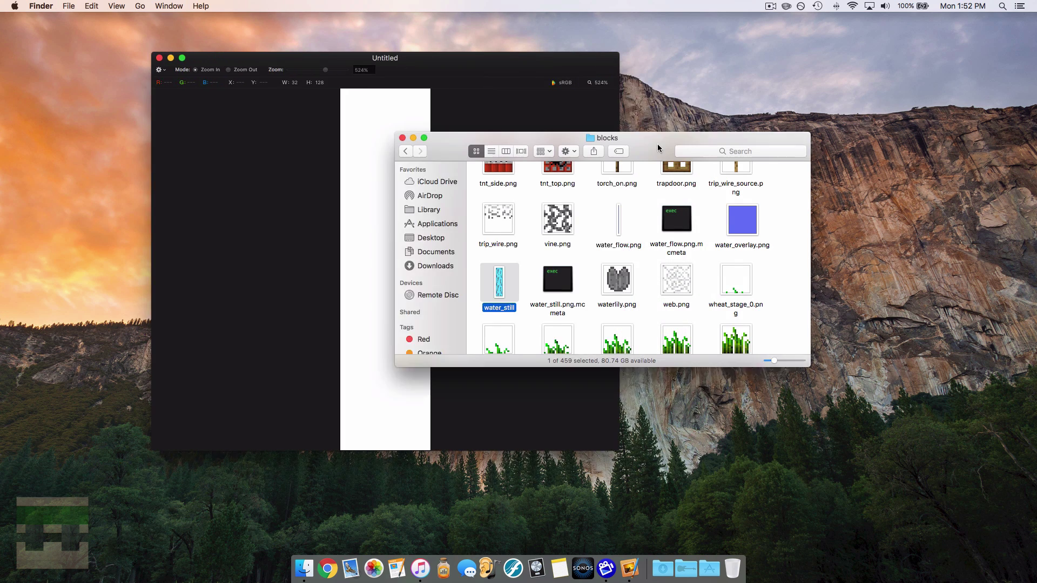
left_click_drag(656, 144, 809, 109)
right_click(657, 244)
mouse_move(697, 253)
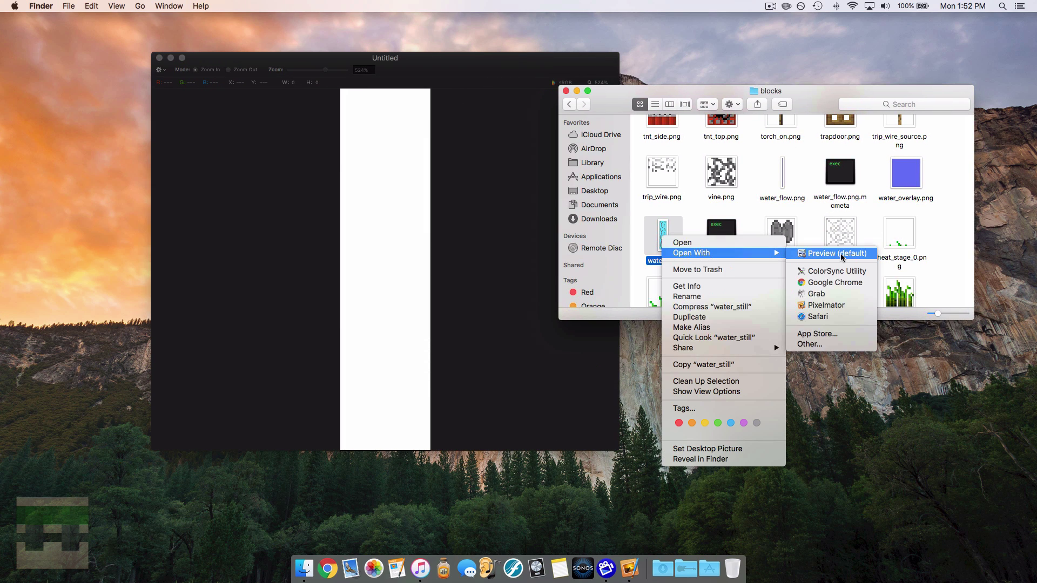
left_click(826, 305)
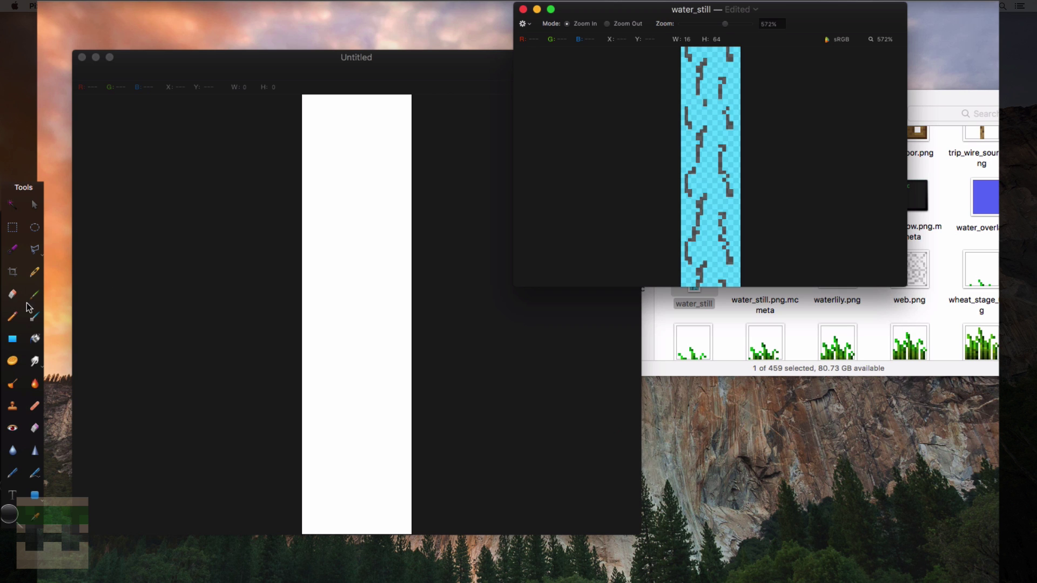
- Copy the top 16×16 tile of water_still and paste it into the Untitled image's top-left corner
left_click(14, 227)
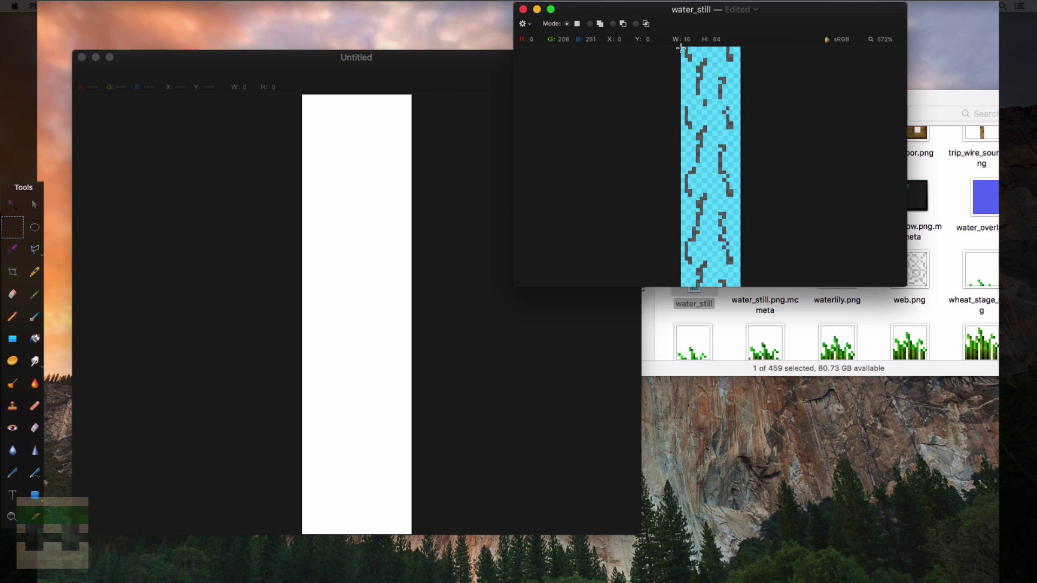
left_click_drag(681, 48, 759, 104)
key("super+c")
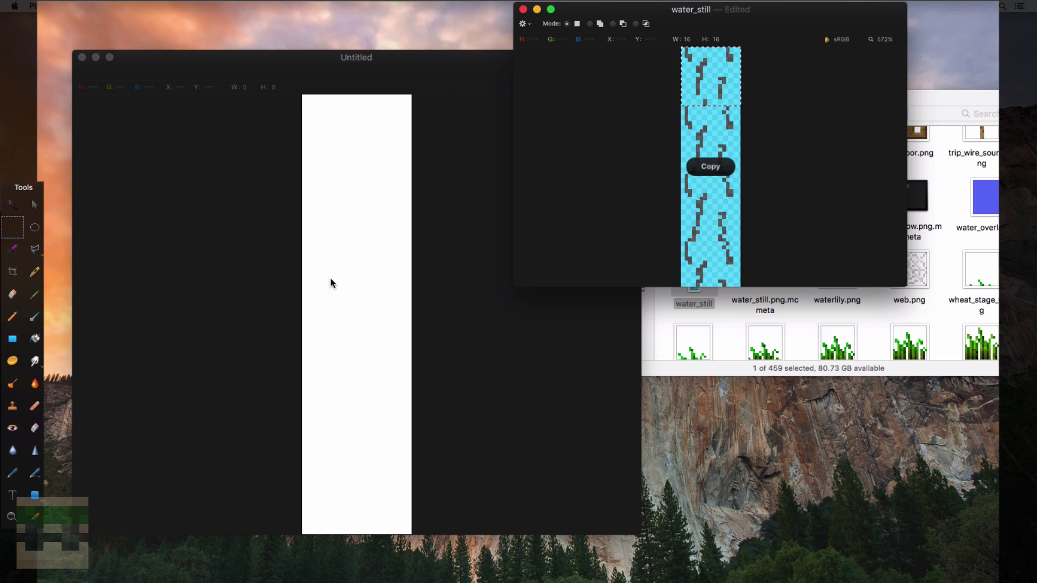
left_click(451, 284)
key("super+v")
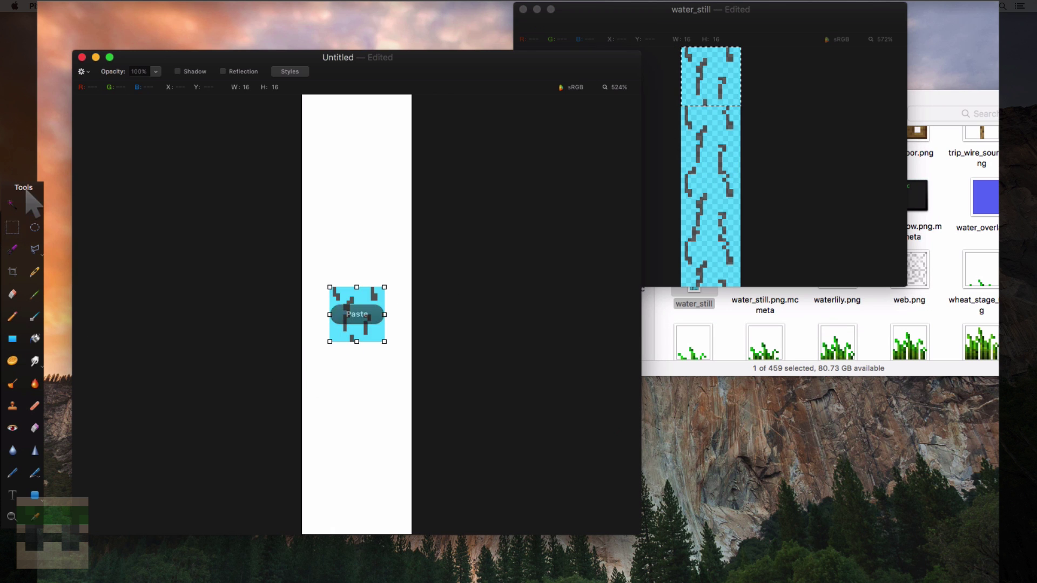
left_click_drag(371, 322, 371, 135)
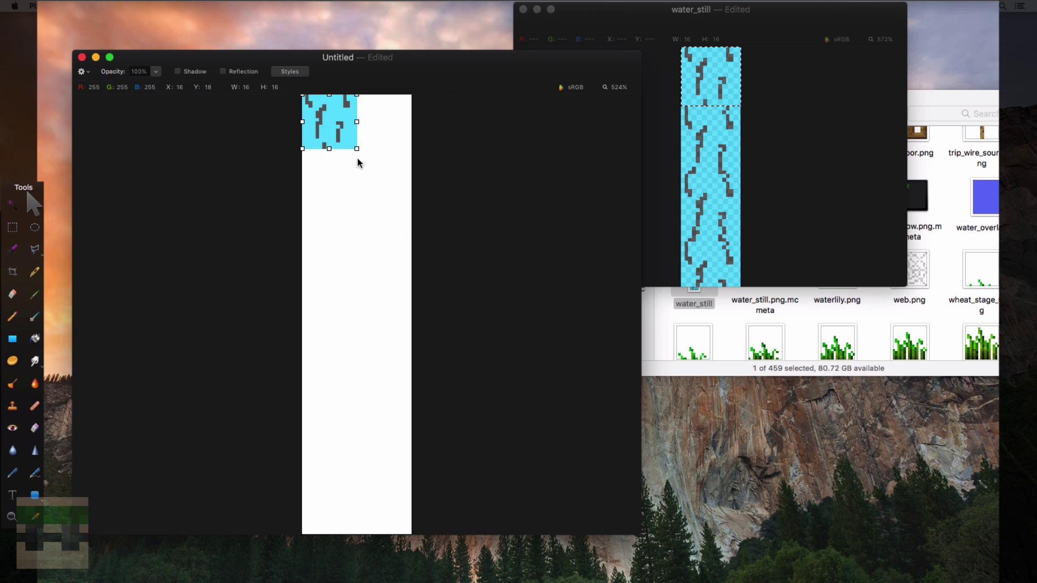
- Paste more tile copies and arrange them into a 2×2 block across the top 32×32
key("super+v")
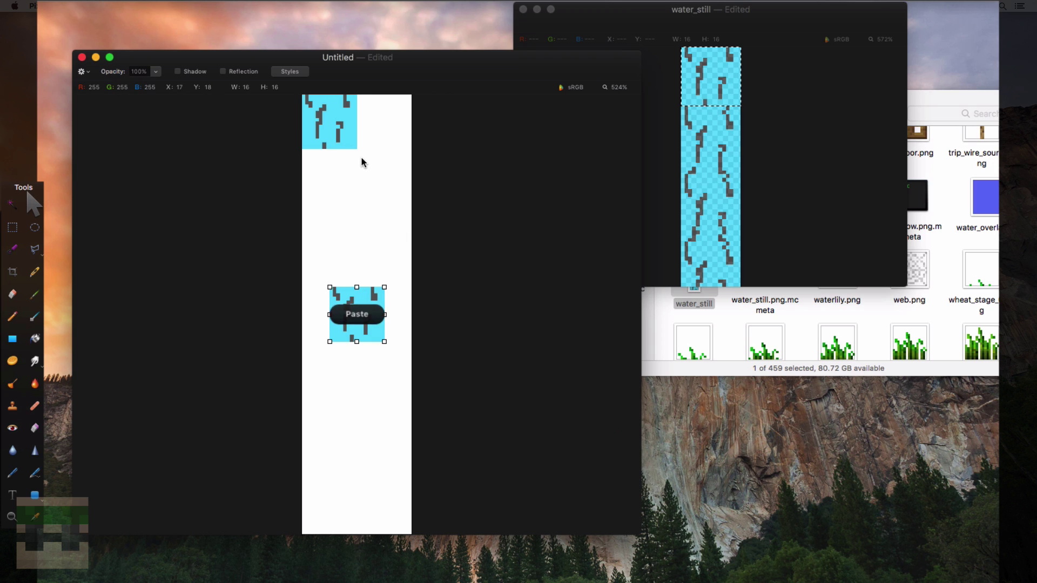
key("super+v")
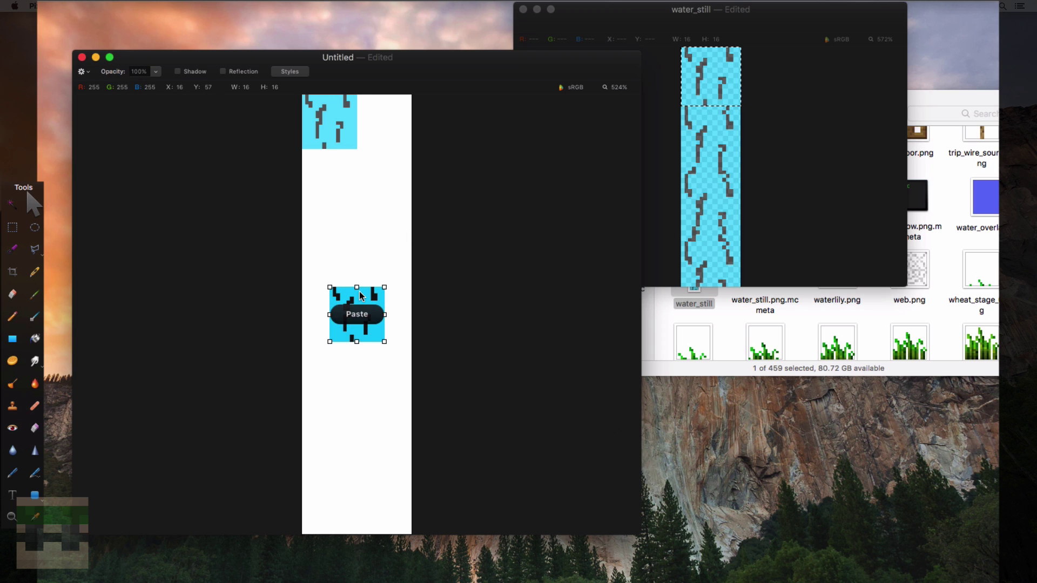
left_click_drag(359, 292, 328, 153)
left_click_drag(367, 313, 393, 176)
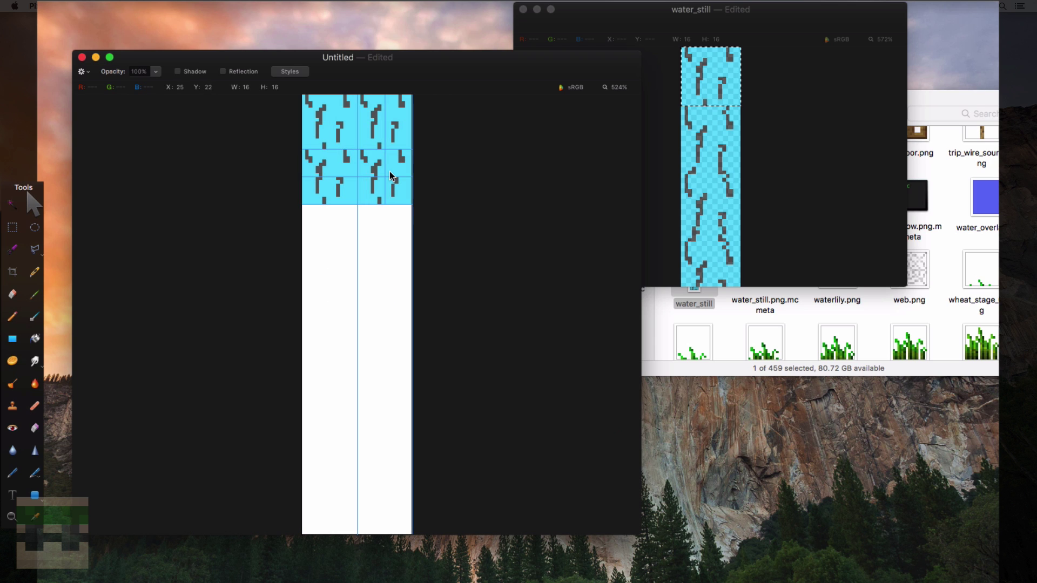
left_click(397, 259)
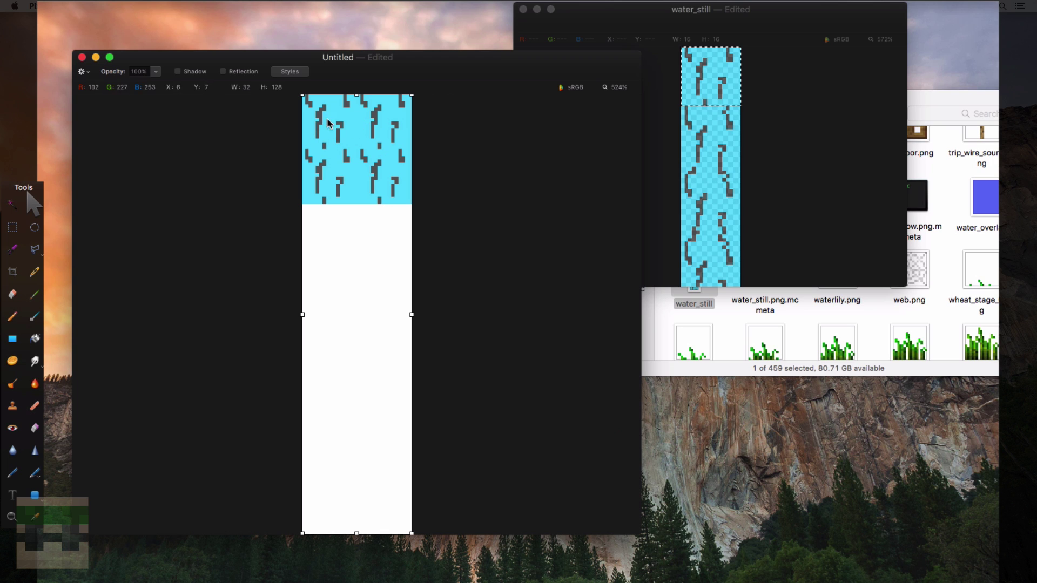
- Deselect the background layer, drag test marquee selections from the strip's top-left, then clear them
left_click(423, 173)
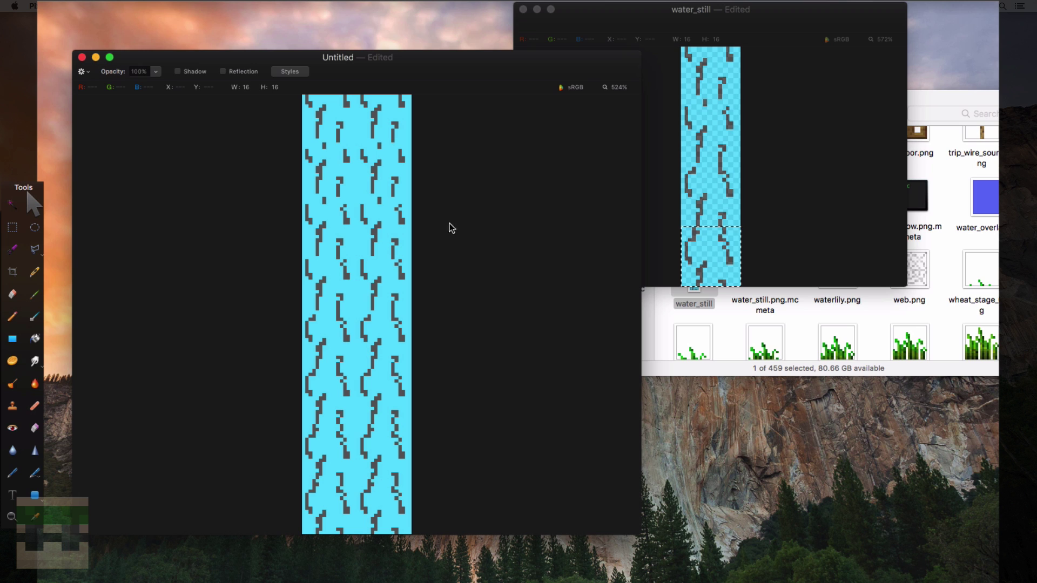
left_click(12, 227)
left_click_drag(302, 95, 446, 203)
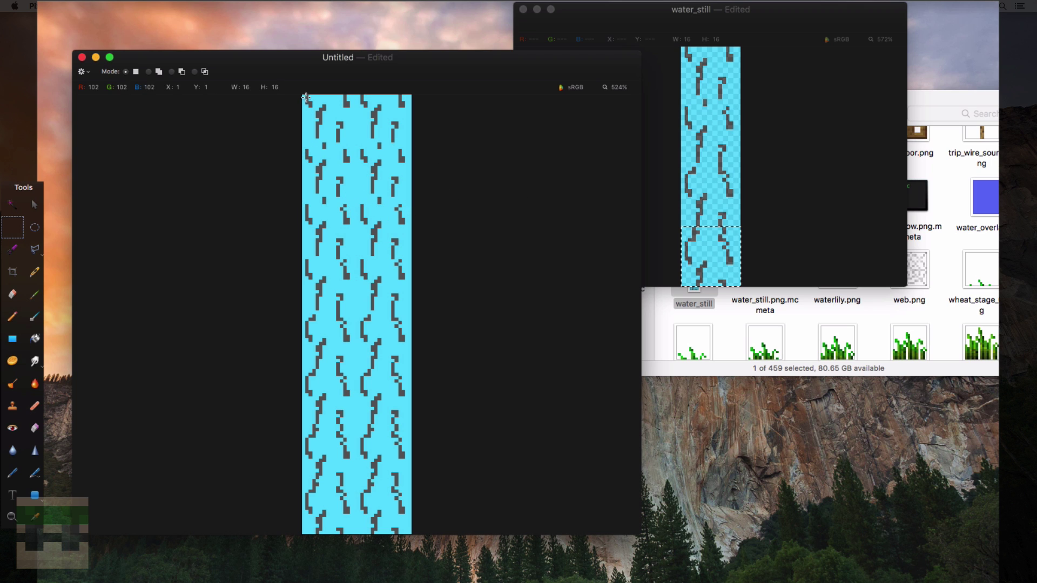
left_click_drag(302, 96, 427, 184)
left_click(429, 192)
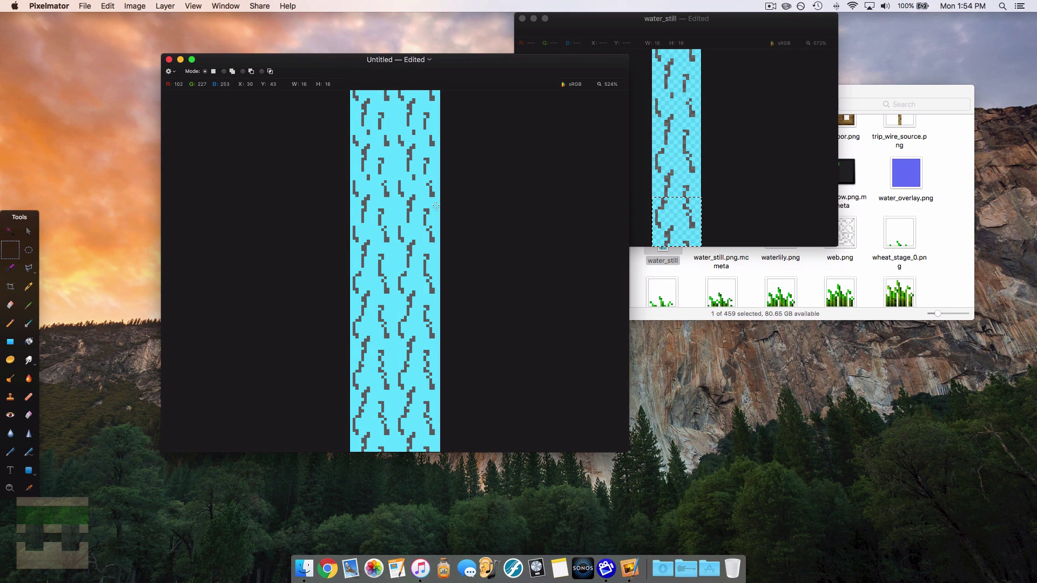
- Export the strip as PNG named water_flow to the Desktop, closing water_still unsaved
left_click(80, 7)
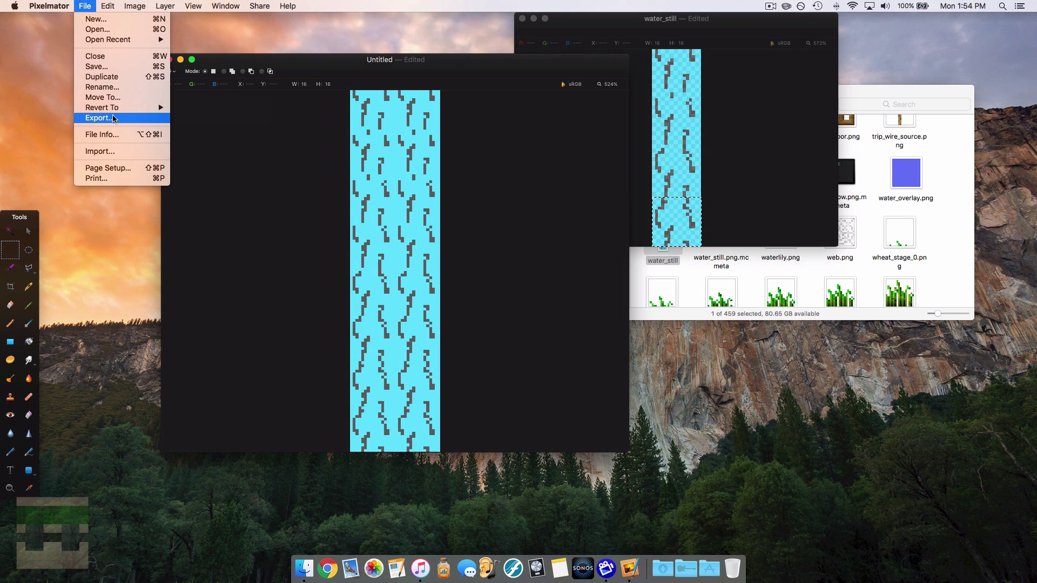
left_click(113, 117)
left_click(486, 155)
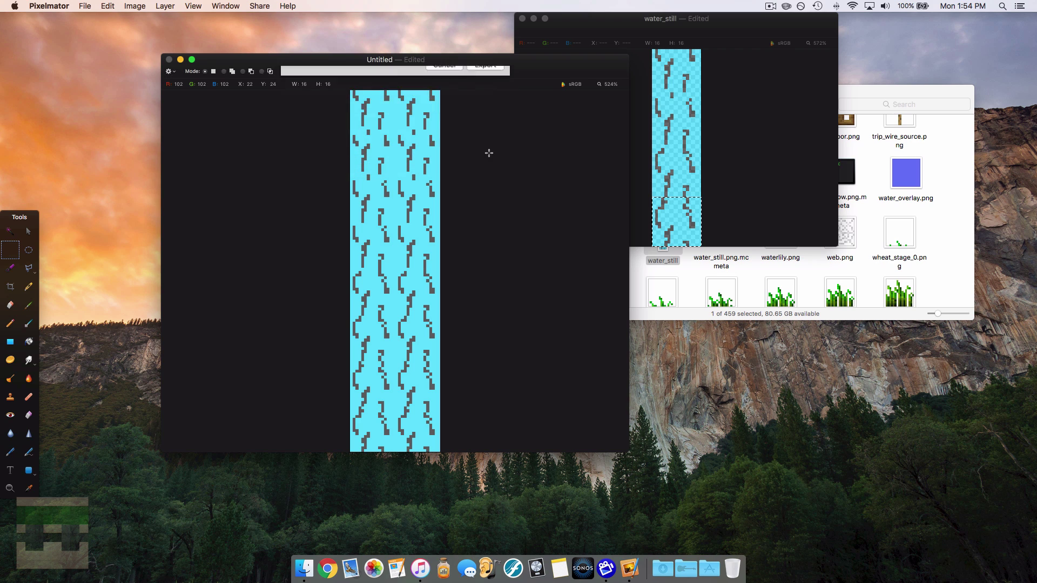
type("water_flow")
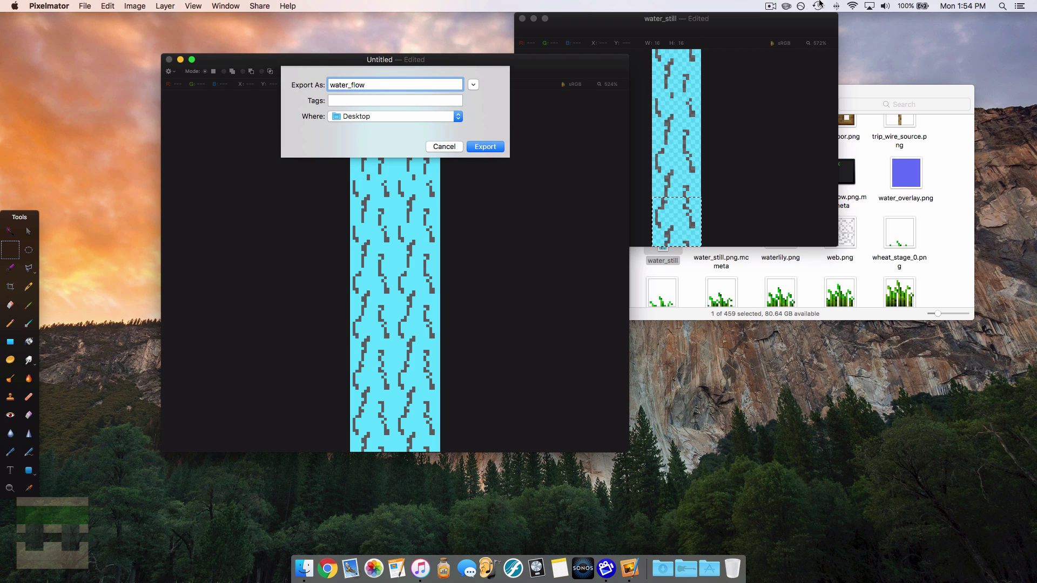
left_click(522, 19)
left_click(645, 176)
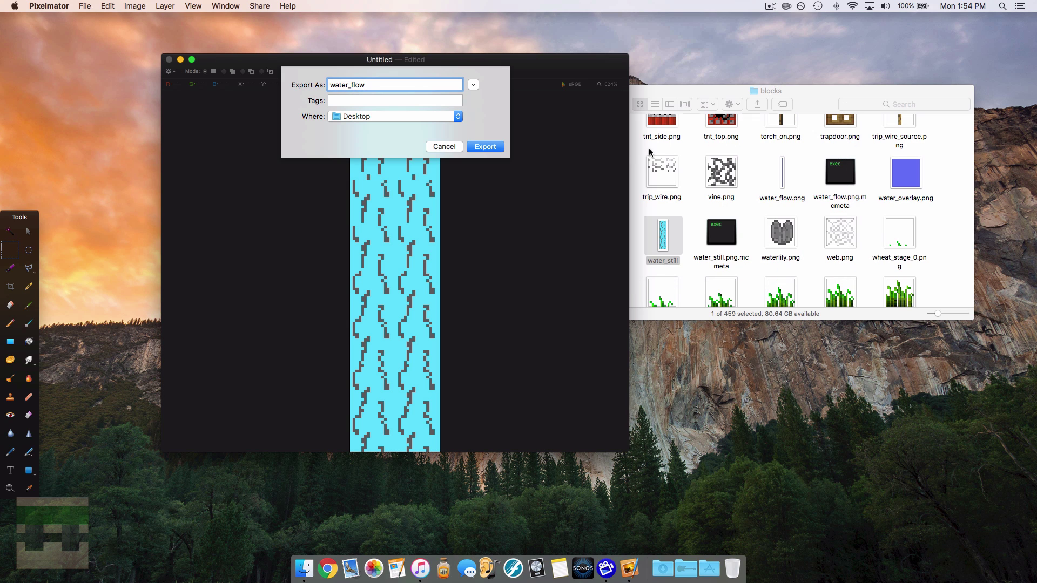
left_click(484, 147)
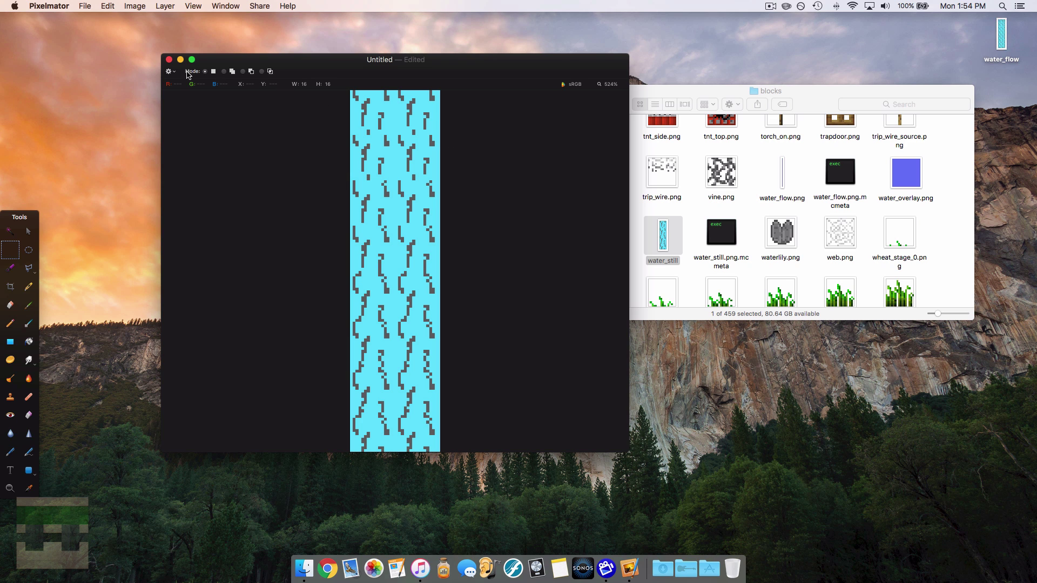
- Close the Untitled image unsaved and move water_flow into blocks, replacing the old water_flow.png
left_click(169, 60)
left_click(357, 216)
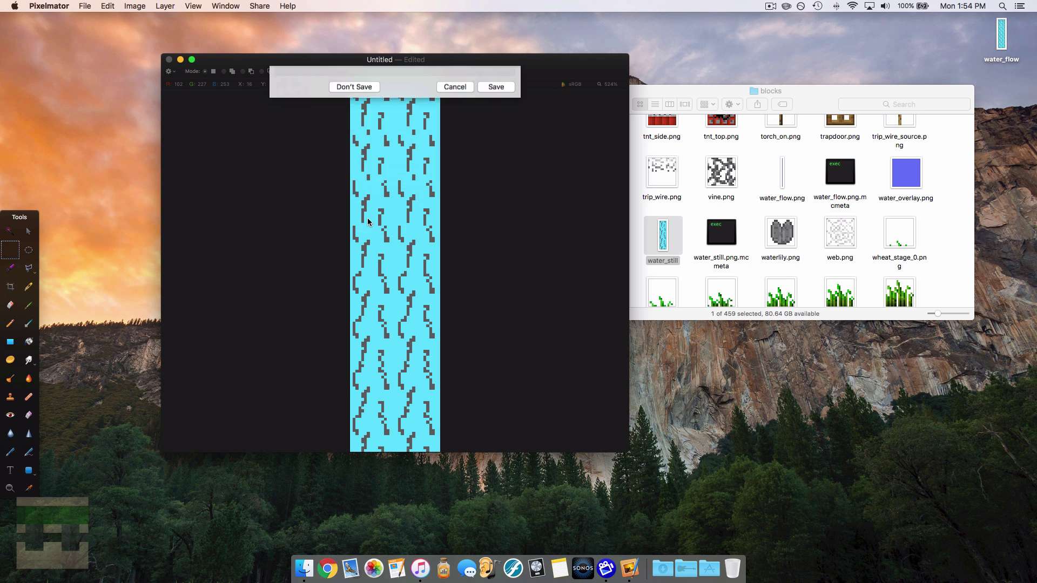
left_click_drag(1000, 47, 800, 184)
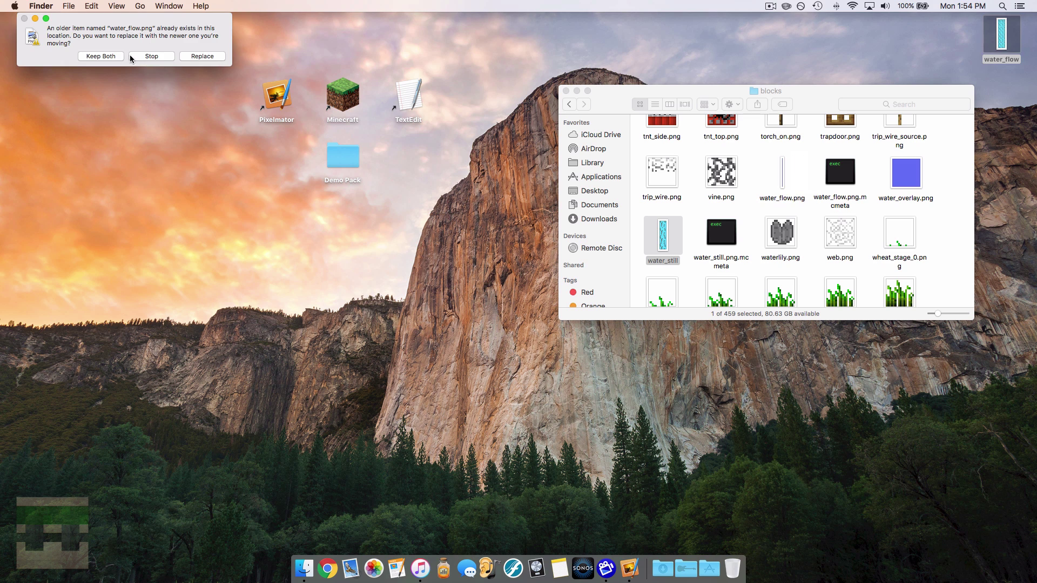
left_click(202, 58)
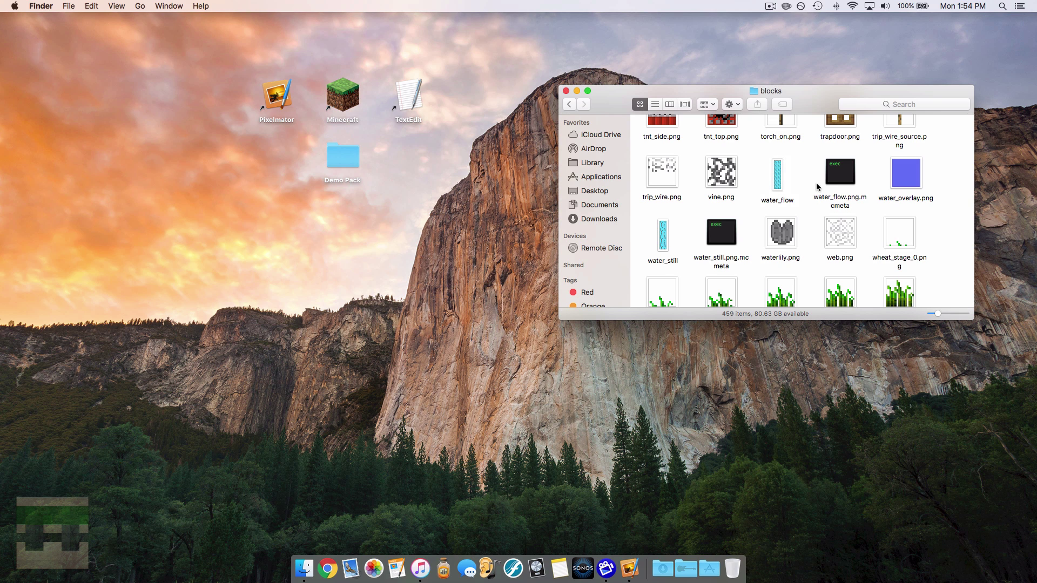
left_click(832, 179)
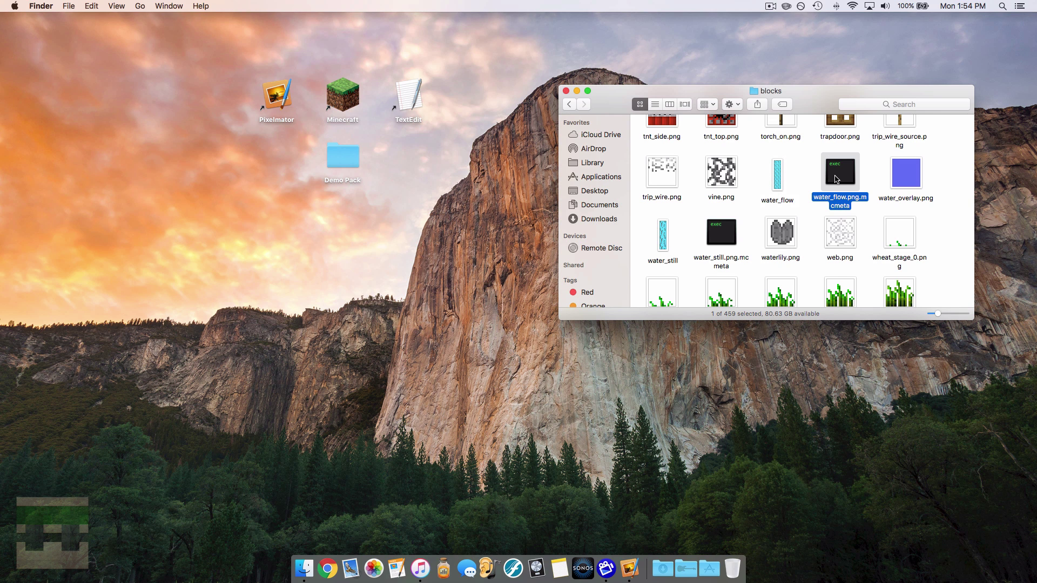
double_click(836, 179)
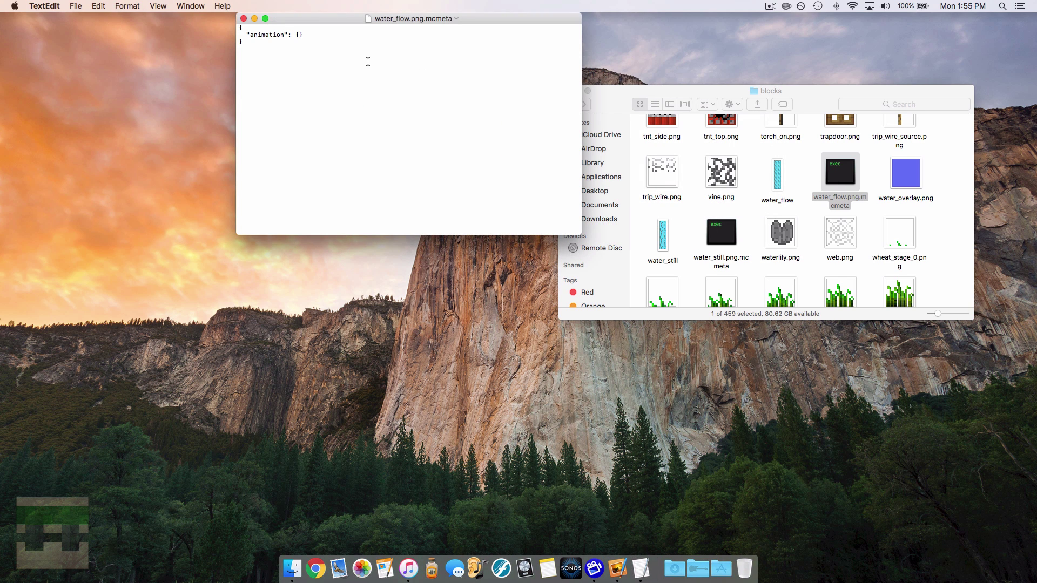
left_click_drag(261, 68, 229, 22)
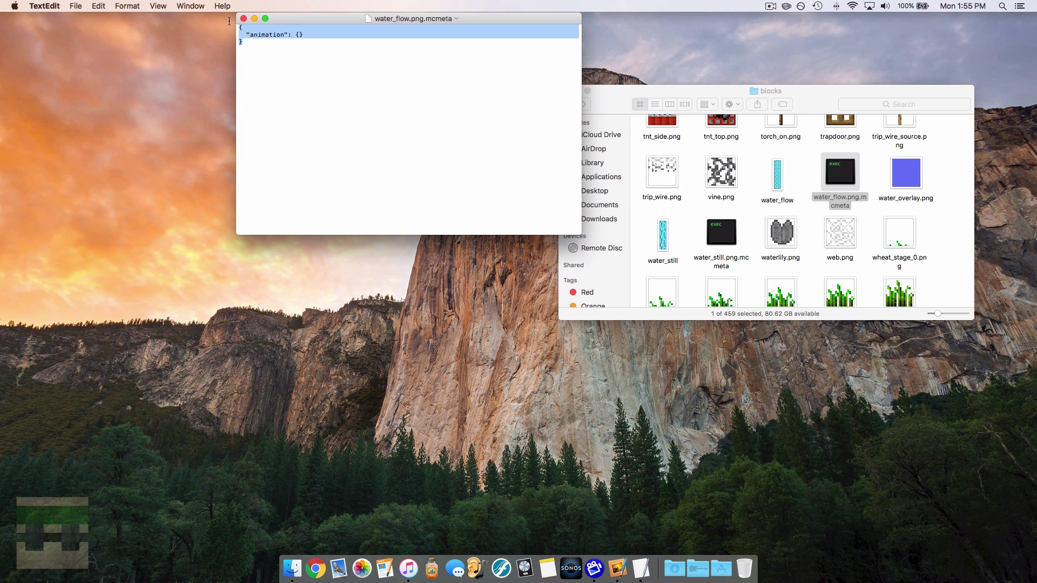
left_click(295, 57)
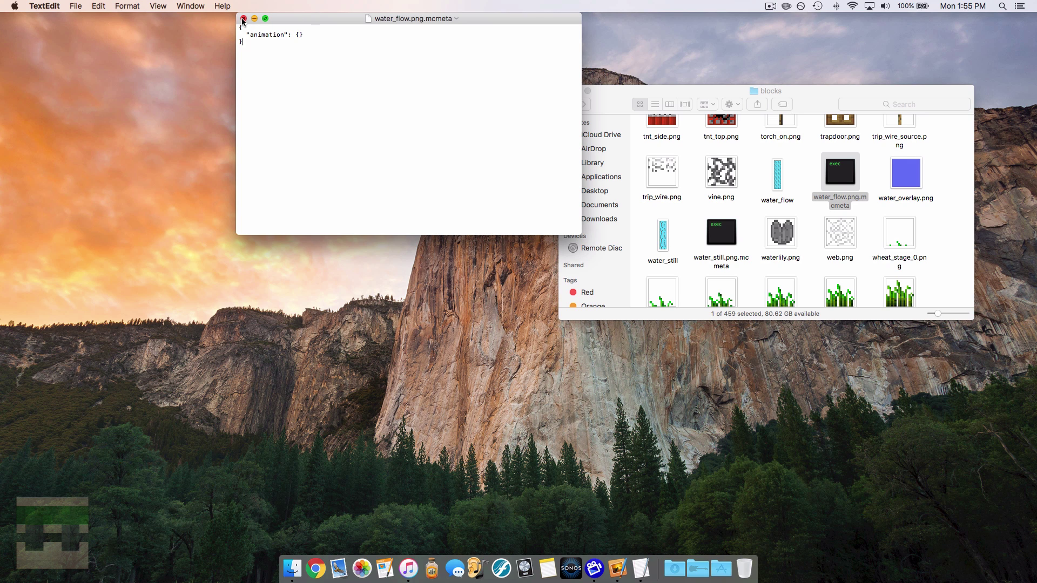
left_click(243, 18)
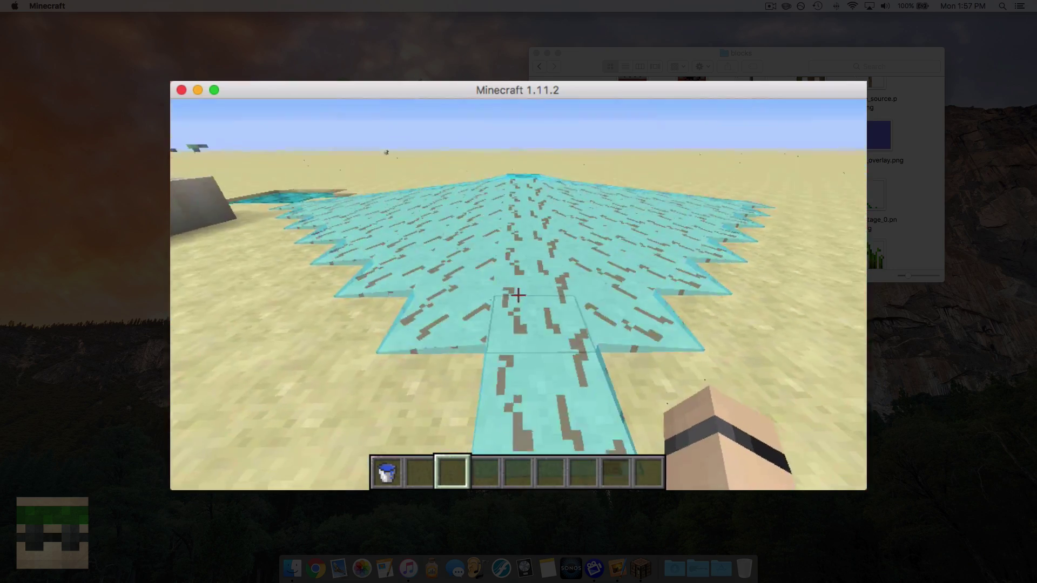
- Fly toward, into and above the cyan water on the sand to inspect its dark-streaked texture
key("w")
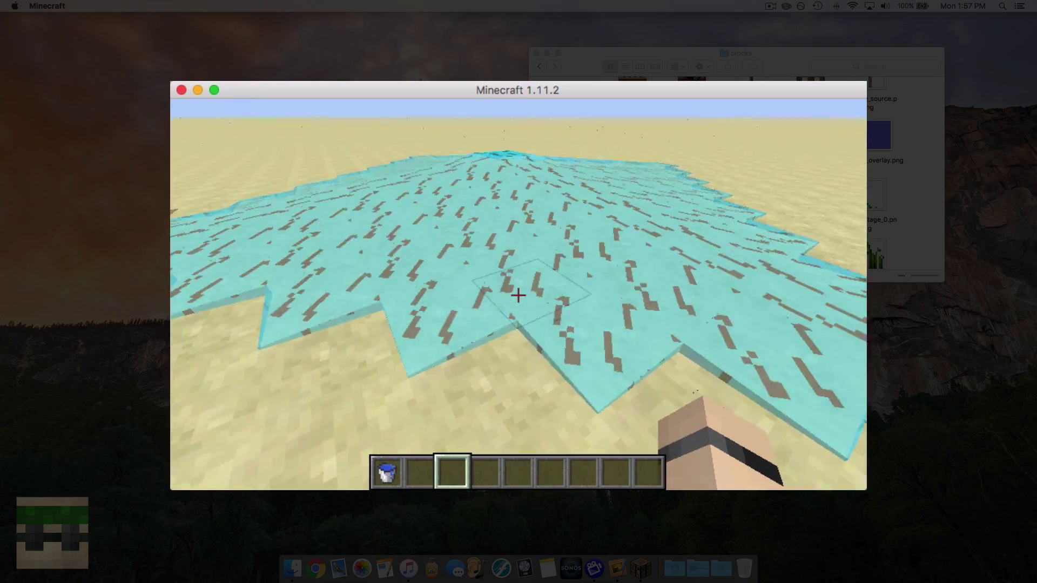
key("space")
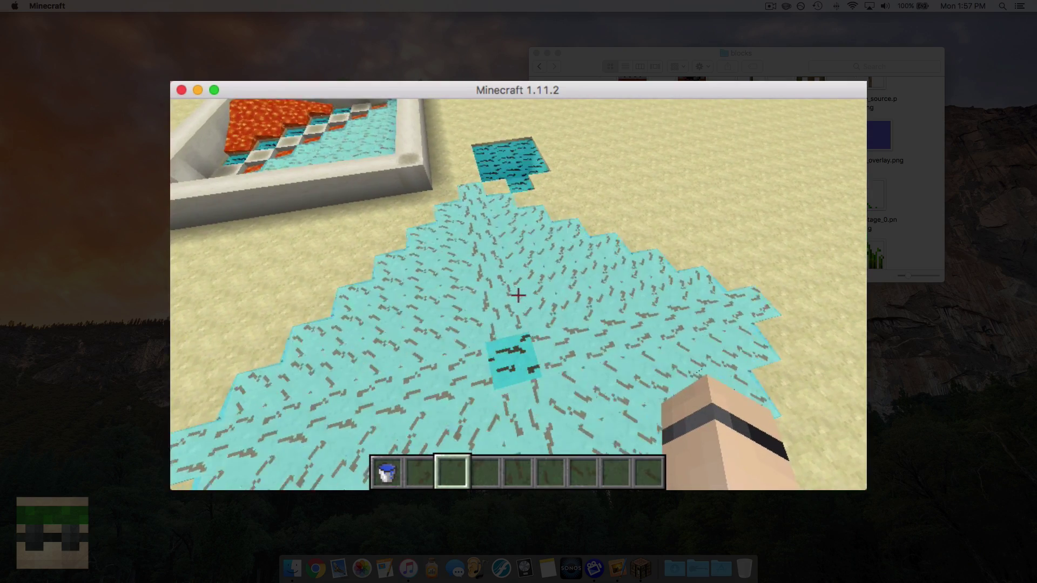
key("shift")
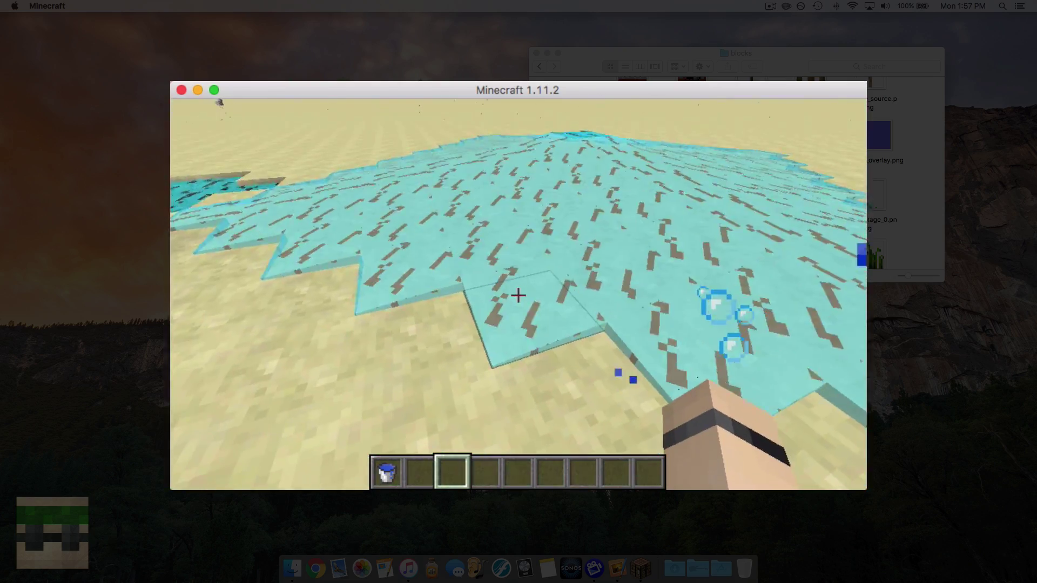
key("space")
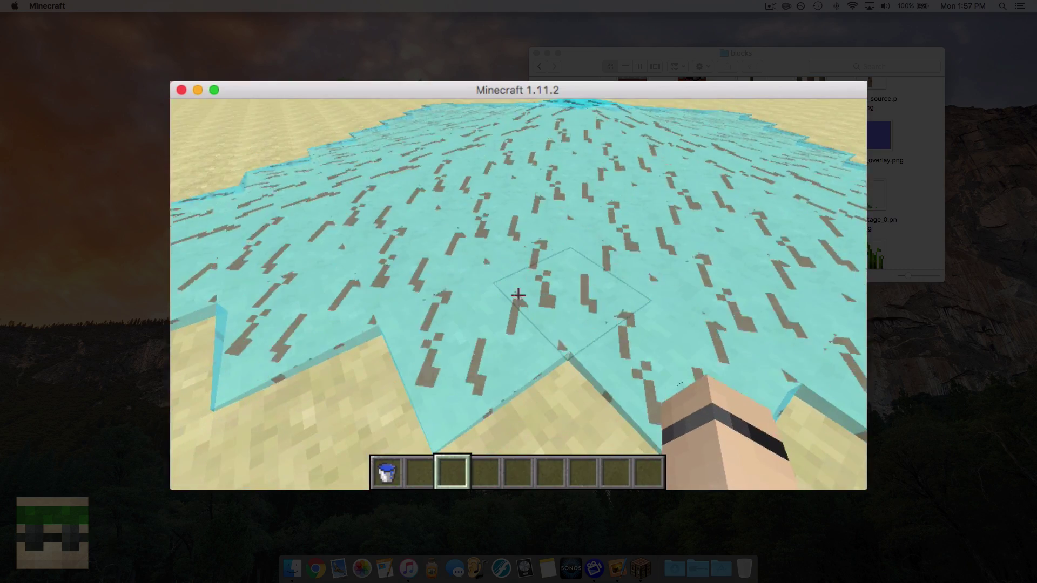
key("space")
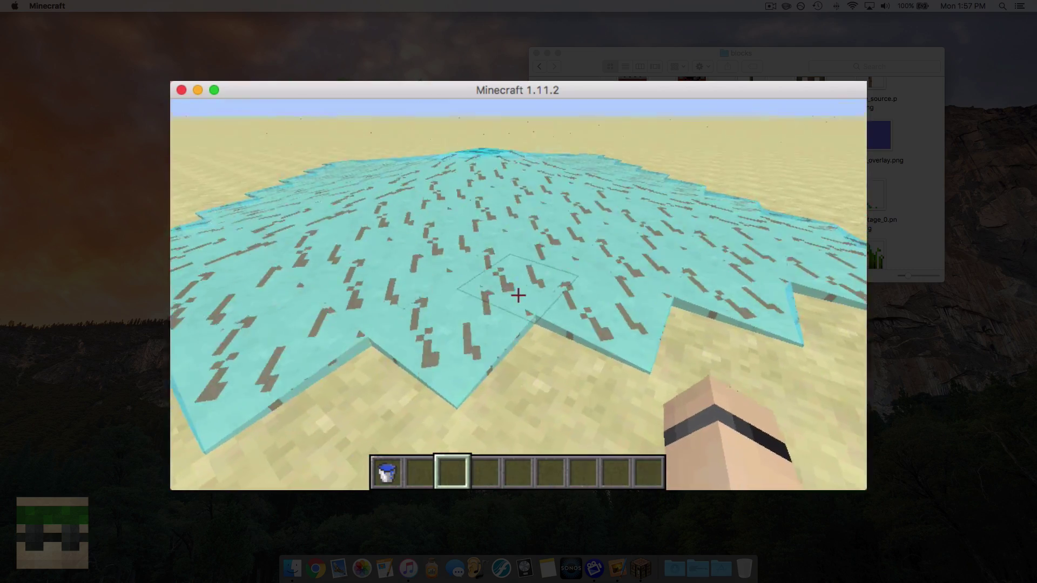
mouse_move(518, 295)
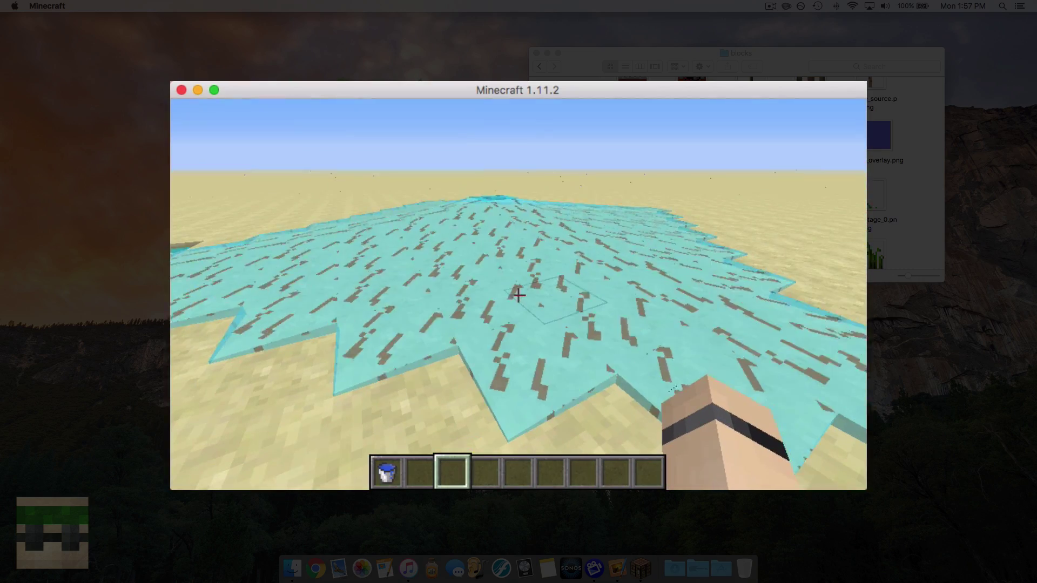